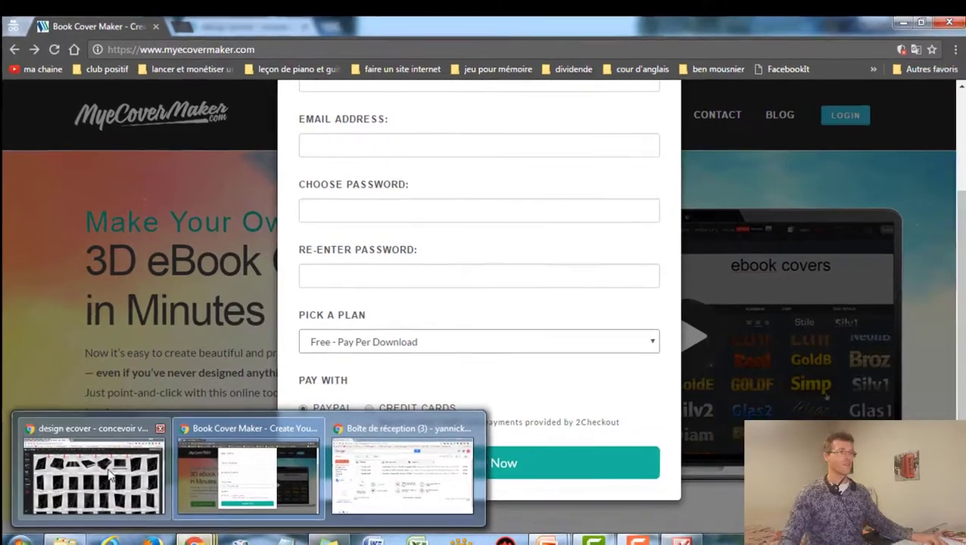
# Step: Switch to the MyeCoverMaker design window and choose the "Binder couché ouvrir" template from the cover gallery
pyautogui.click(155, 478)
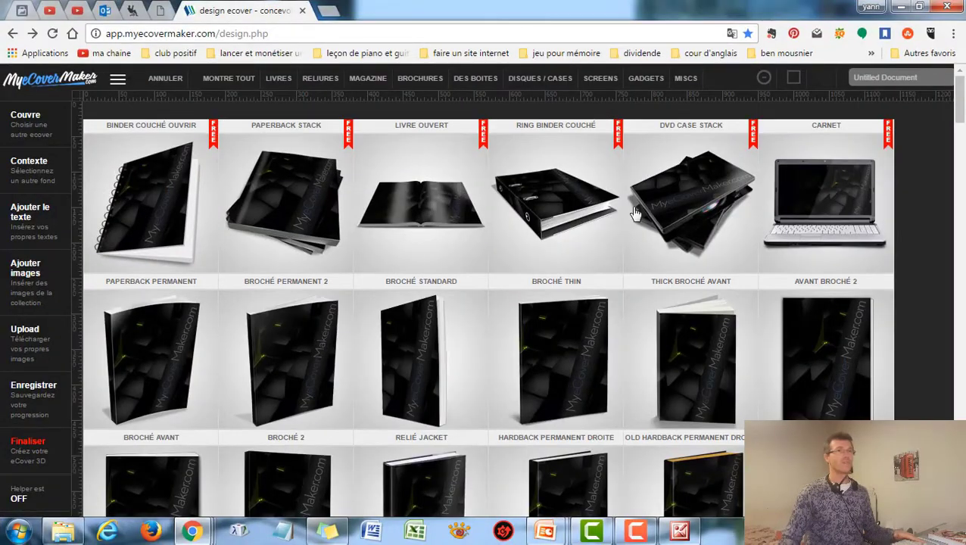
pyautogui.scroll(-2, 527, 338)
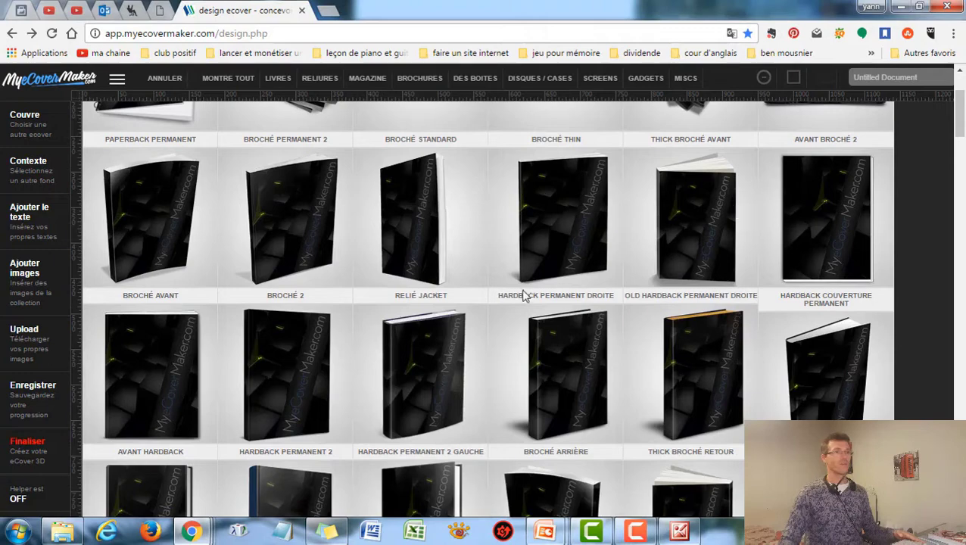
pyautogui.scroll(-6, 523, 291)
pyautogui.scroll(4, 530, 284)
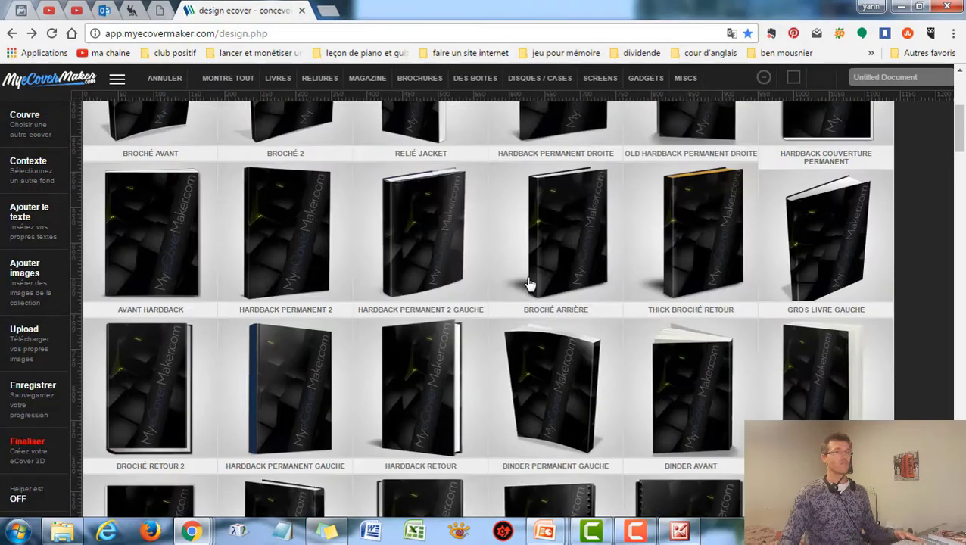
pyautogui.scroll(-2, 531, 284)
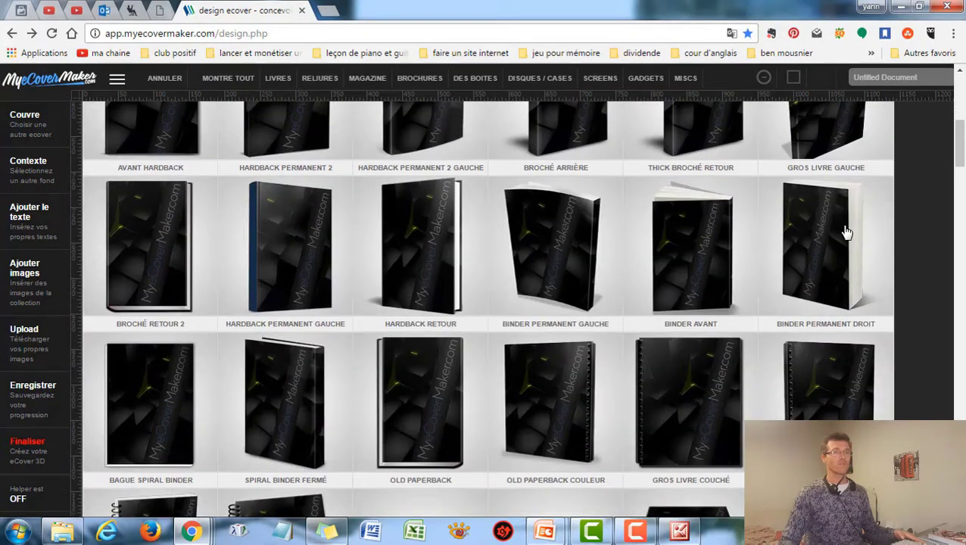
pyautogui.scroll(2, 272, 312)
pyautogui.scroll(3, 275, 315)
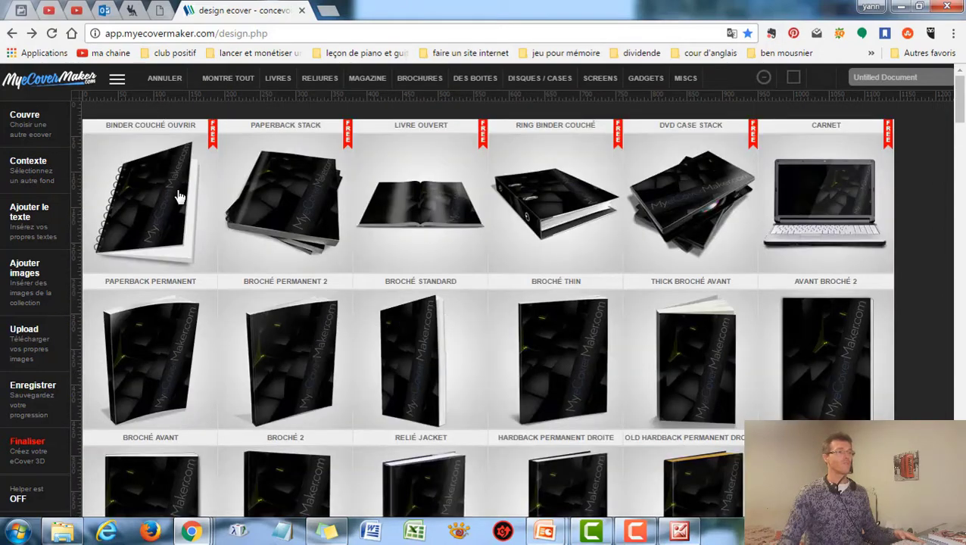
pyautogui.click(159, 208)
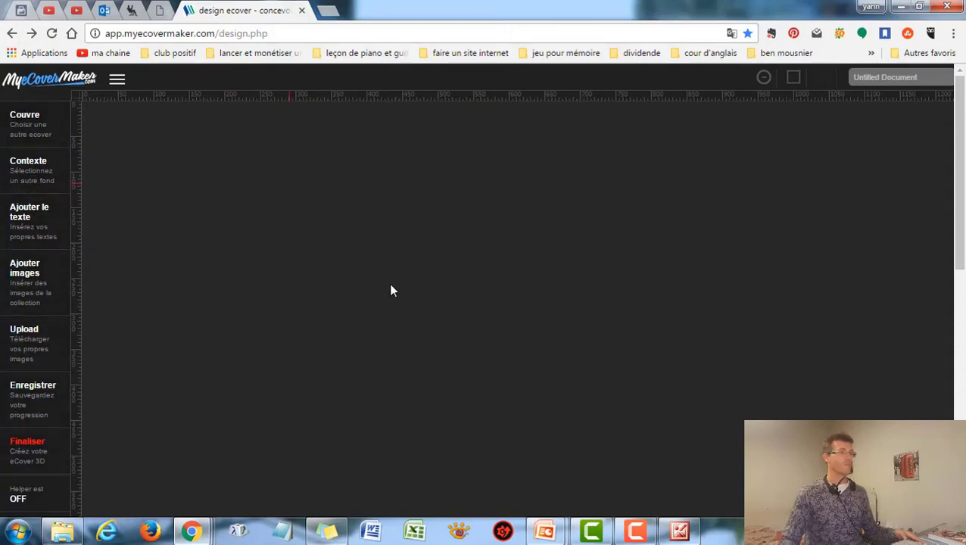
# Step: Open the background gallery, look over the options for adding text, and close the text options
pyautogui.click(36, 166)
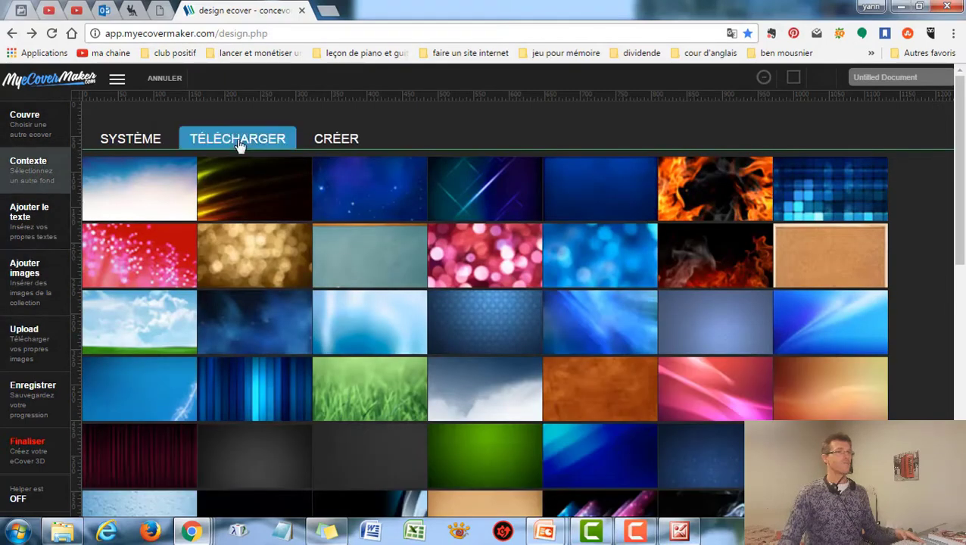
pyautogui.click(22, 220)
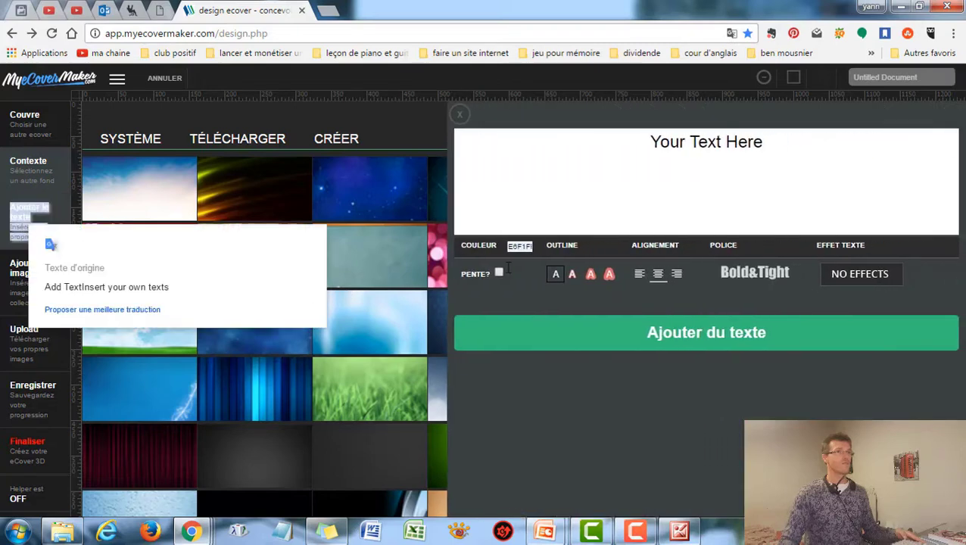
pyautogui.click(461, 116)
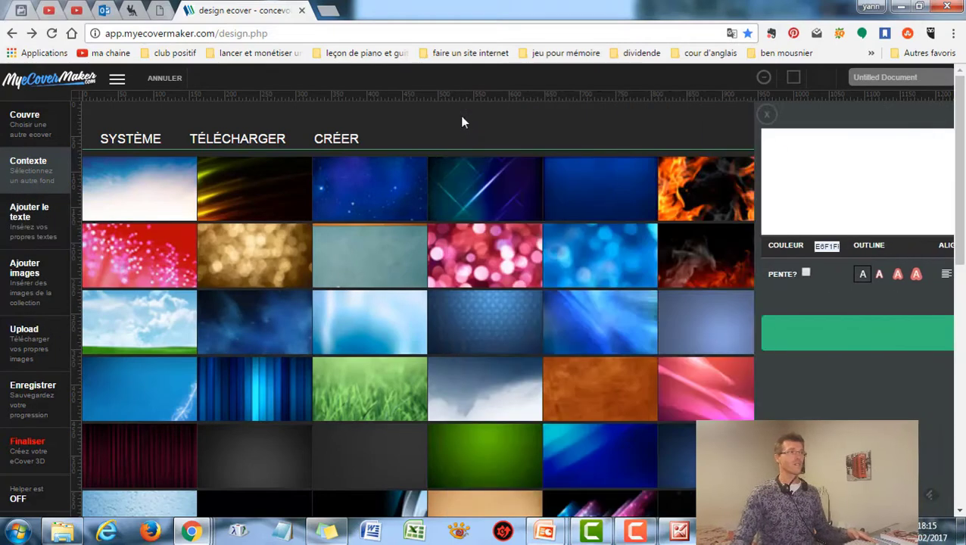
# Step: Open the image collection and browse its "graphique" category, including the badges, balloons and ribbons
pyautogui.click(30, 280)
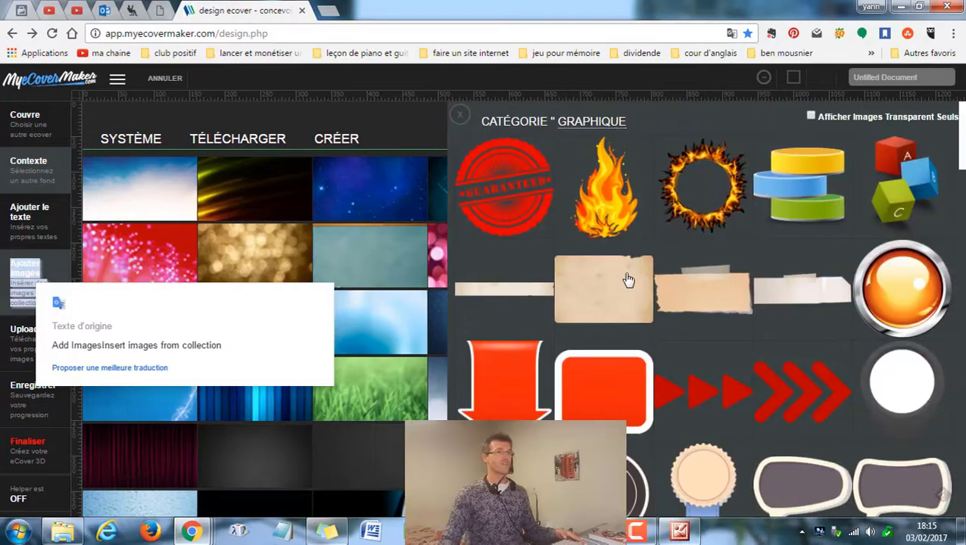
pyautogui.hotkey('ctrl', '-')
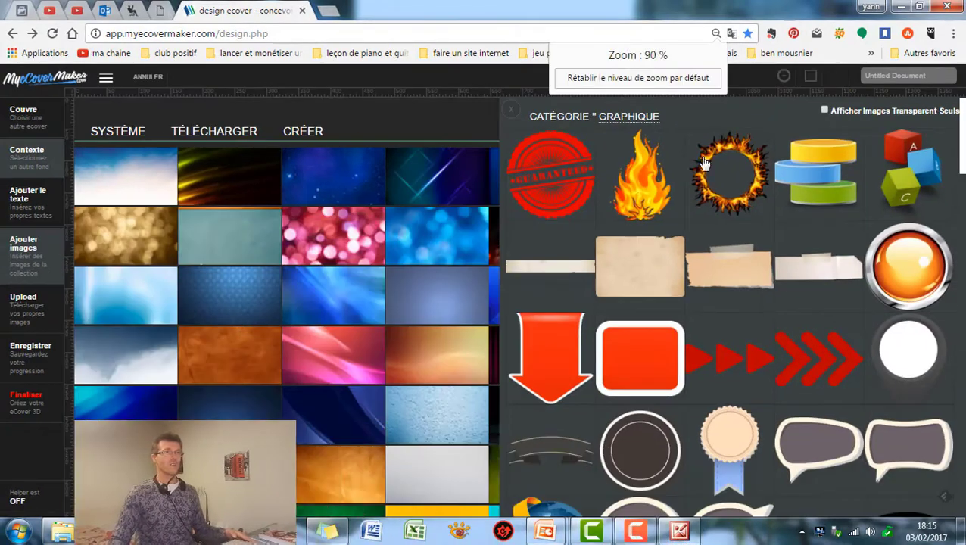
pyautogui.click(557, 118)
pyautogui.doubleClick(555, 117)
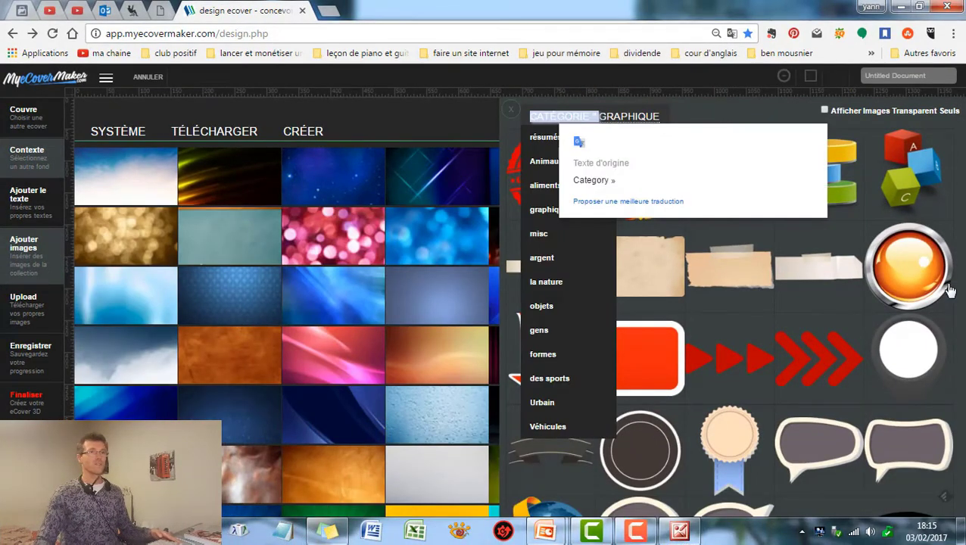
pyautogui.click(859, 423)
pyautogui.scroll(-10, 855, 420)
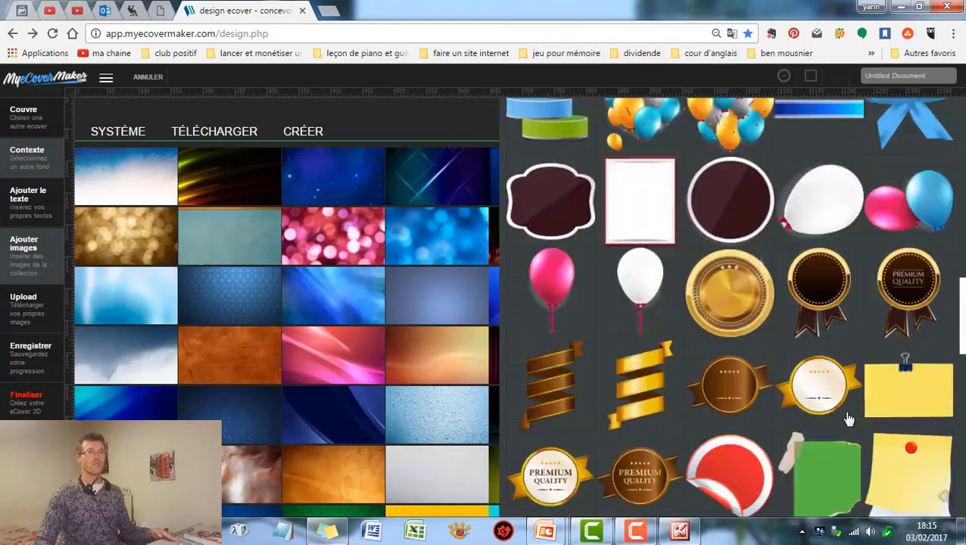
pyautogui.scroll(-3, 849, 420)
pyautogui.scroll(6, 848, 421)
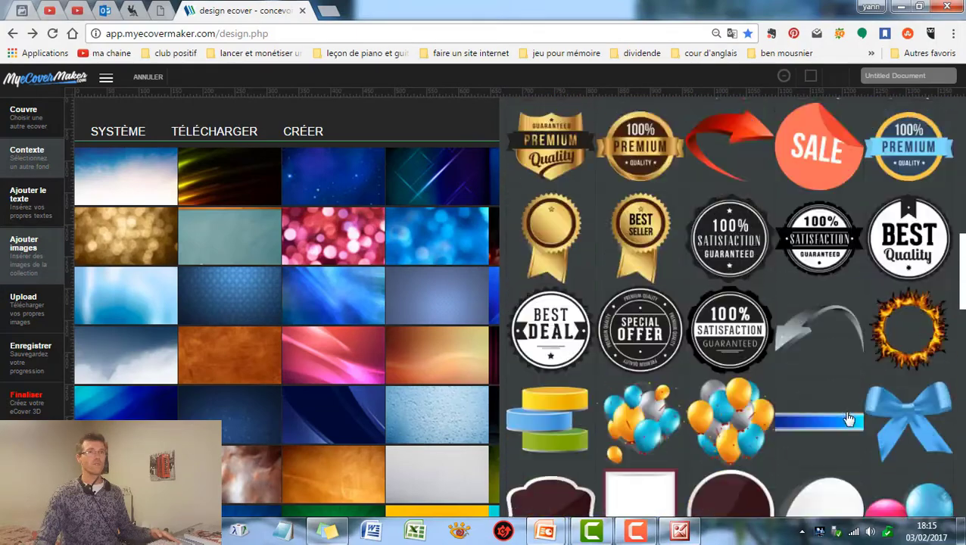
pyautogui.scroll(10, 848, 420)
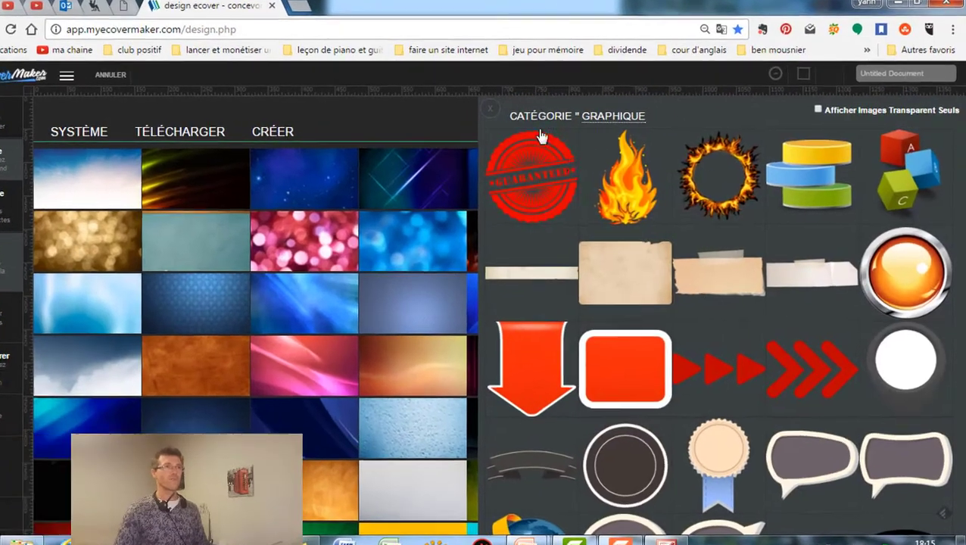
# Step: Switch the image collection to the "gens" category and browse its photos of people
pyautogui.click(540, 117)
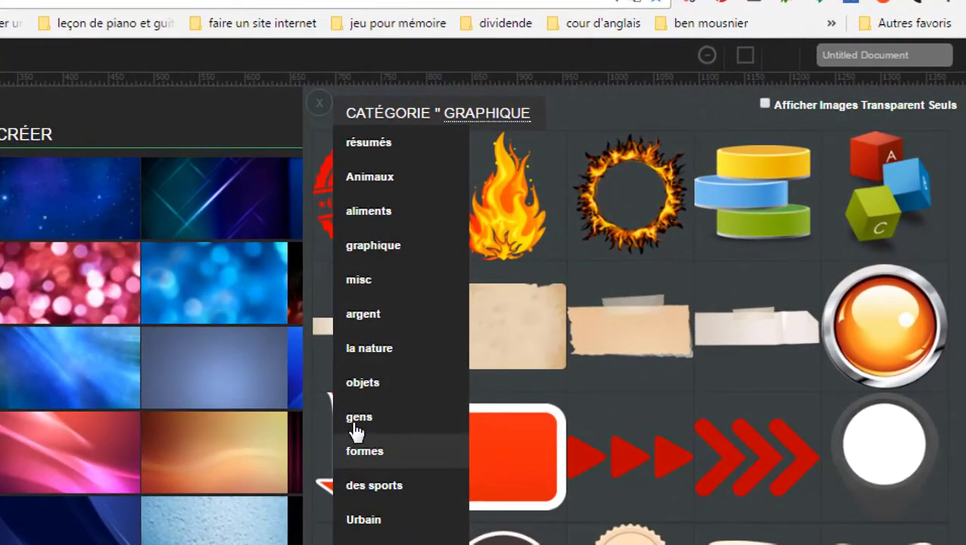
pyautogui.click(356, 425)
pyautogui.scroll(-1, 840, 412)
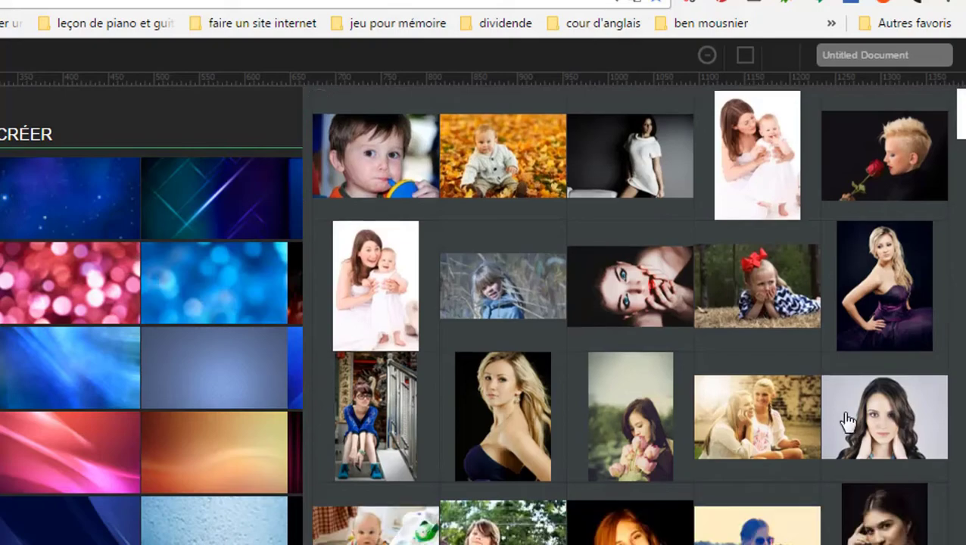
pyautogui.scroll(-10, 849, 422)
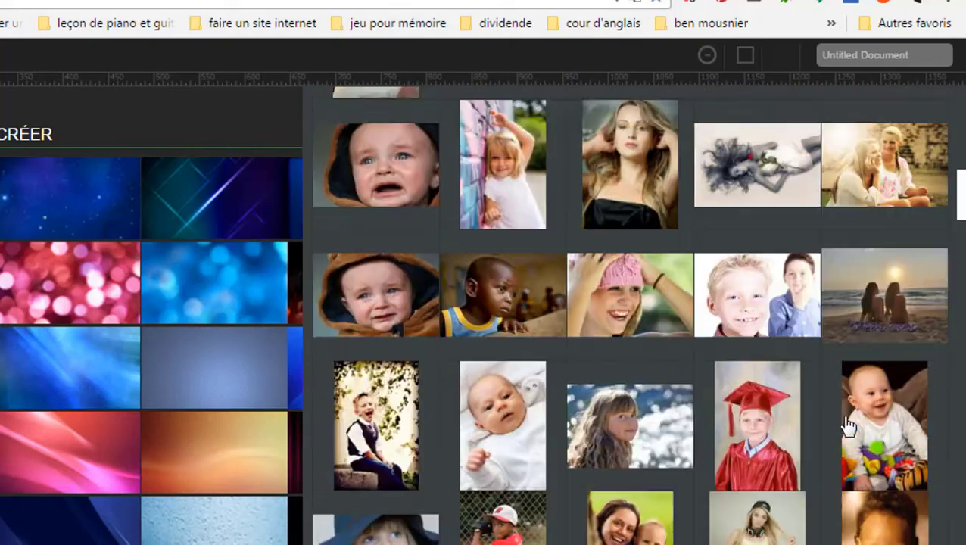
pyautogui.scroll(10, 849, 427)
# Step: Switch the image collection to the "formes" category, browse its shapes, and close the collection
pyautogui.click(369, 120)
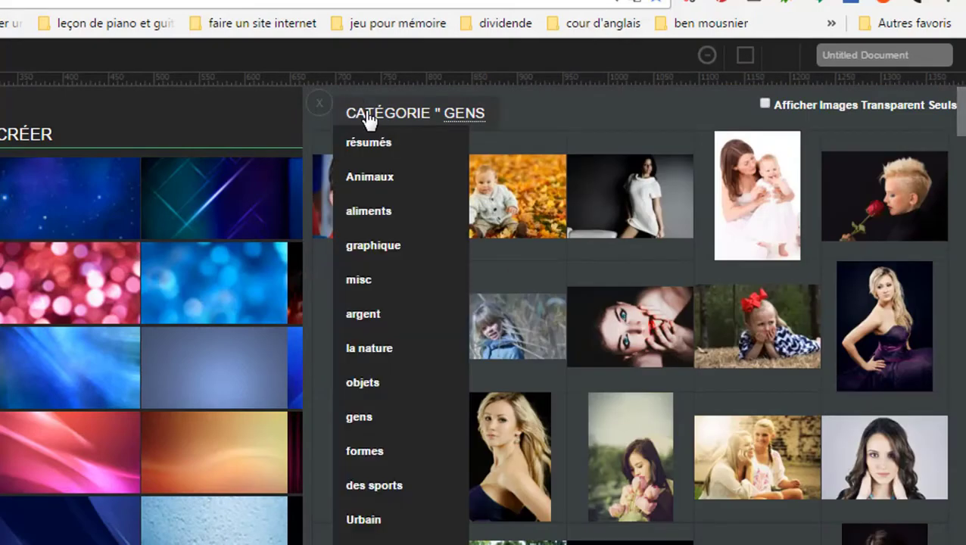
pyautogui.click(387, 454)
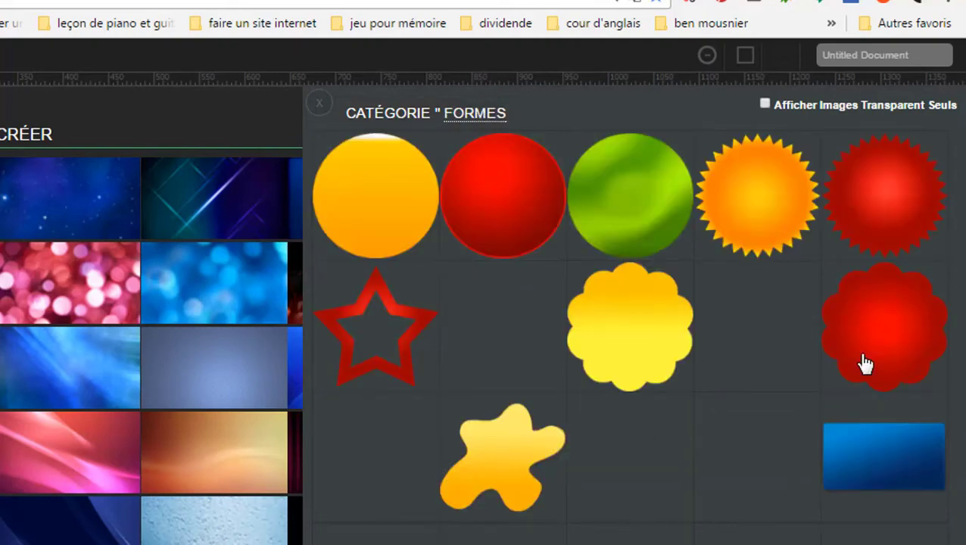
pyautogui.scroll(-4, 863, 366)
pyautogui.scroll(-4, 865, 363)
pyautogui.scroll(8, 865, 363)
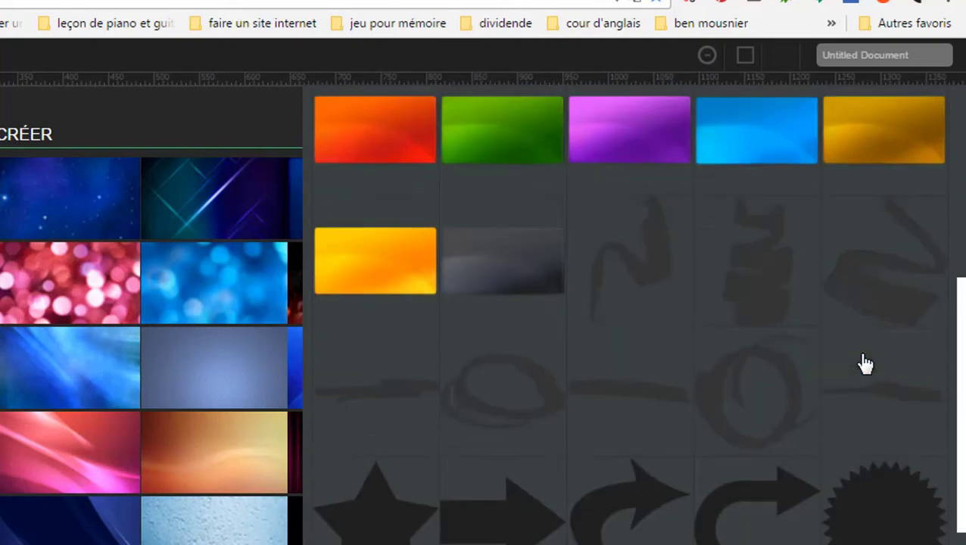
pyautogui.click(371, 129)
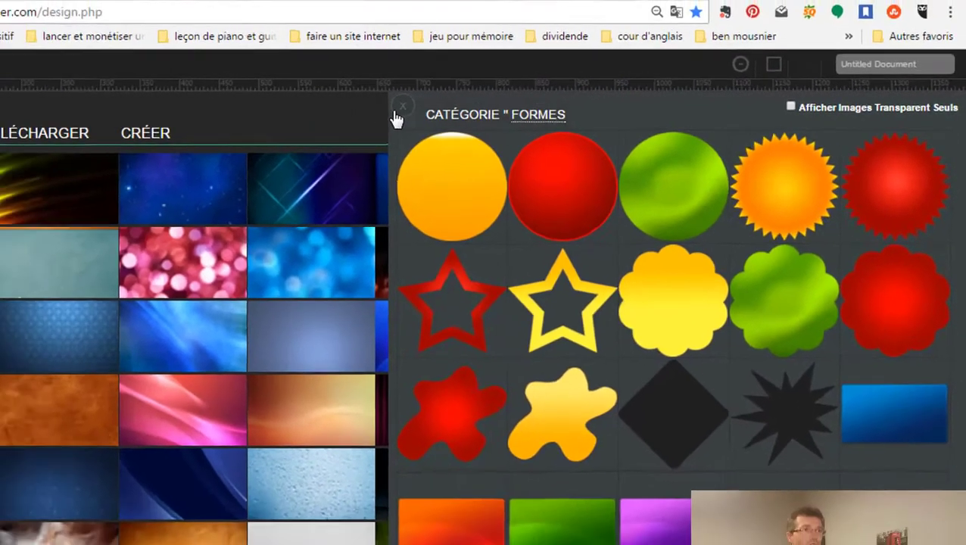
pyautogui.click(319, 103)
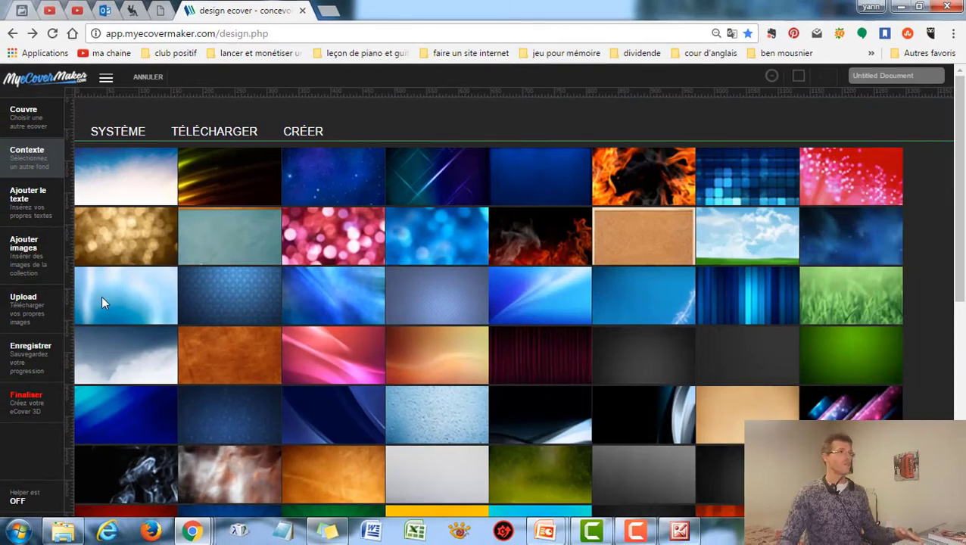
# Step: Review the previously uploaded personal images and return to the background gallery
pyautogui.click(28, 316)
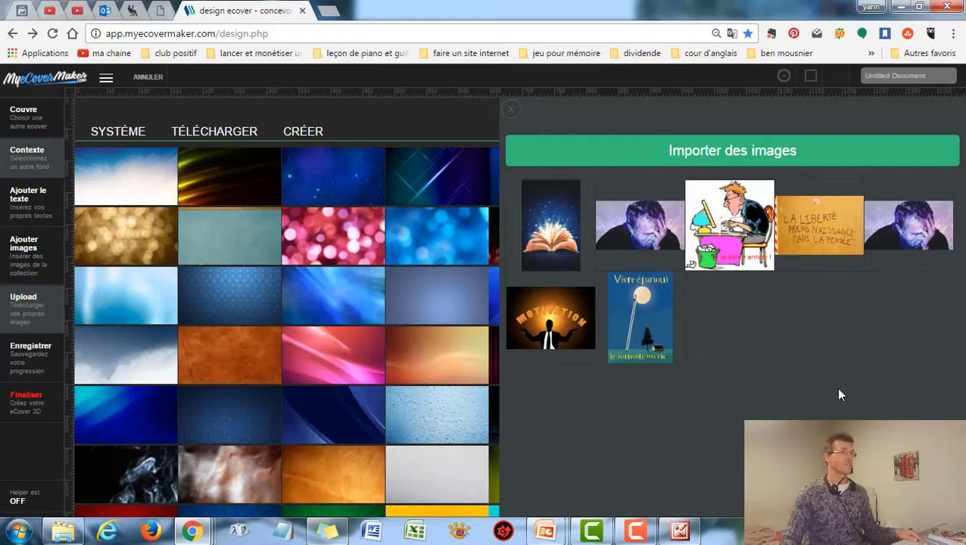
pyautogui.click(522, 113)
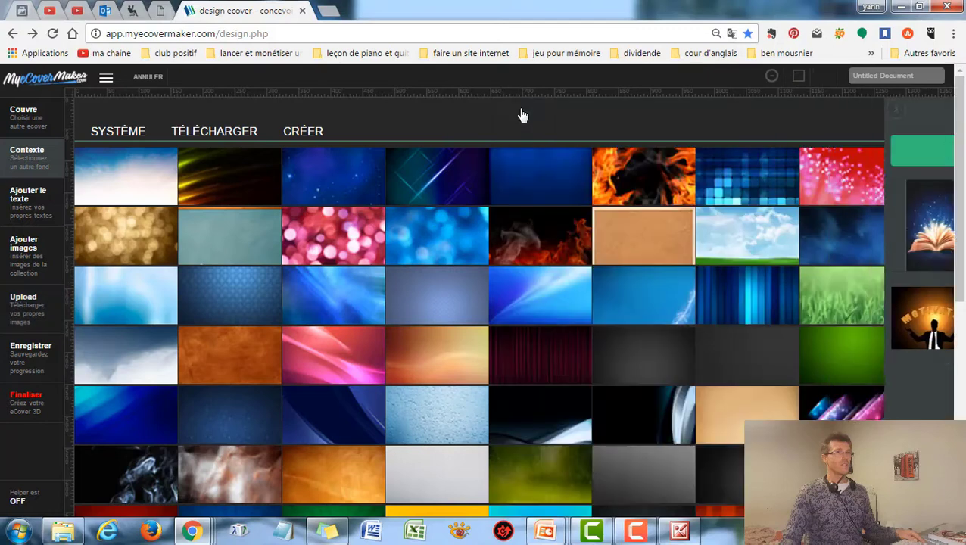
pyautogui.click(23, 363)
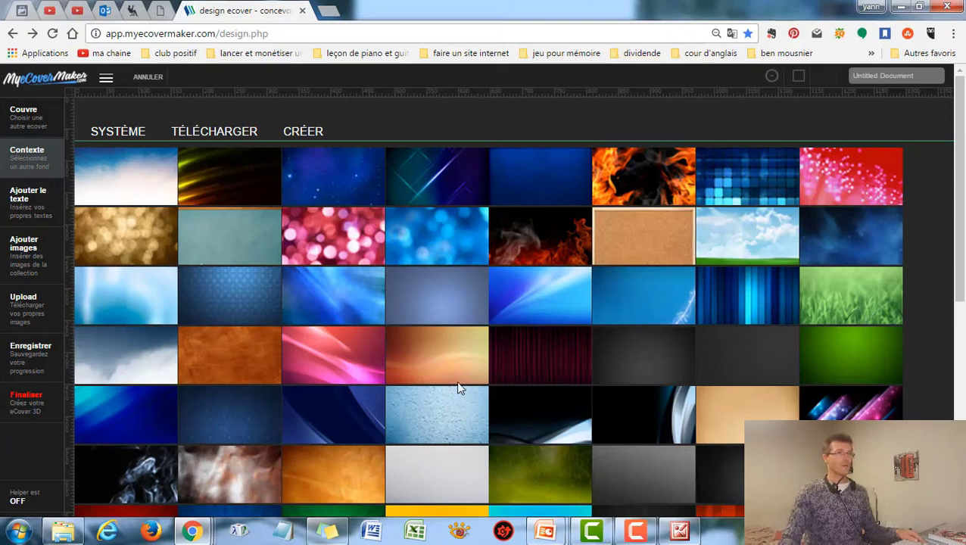
# Step: Choose the light grey brushed-metal background and accept its crop area for the cover
pyautogui.scroll(-1, 458, 388)
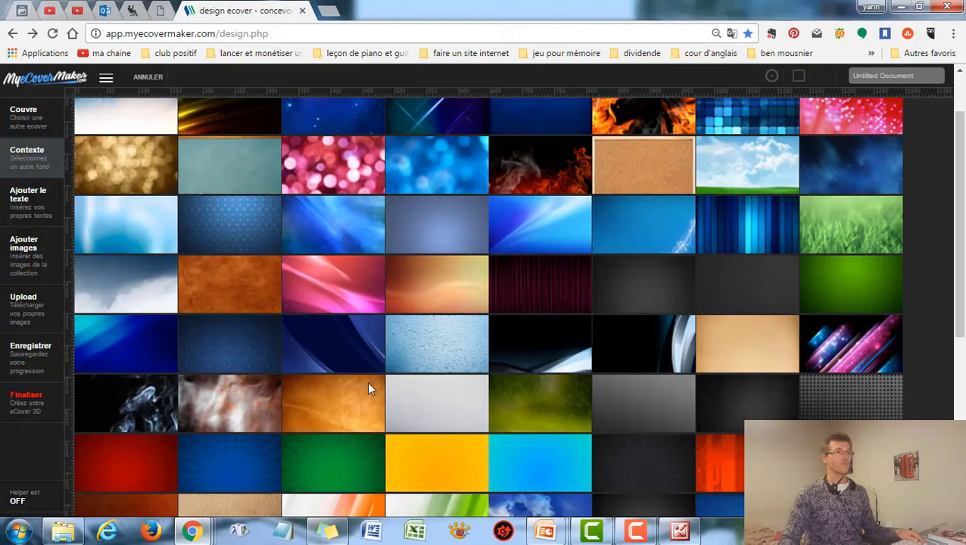
pyautogui.click(418, 400)
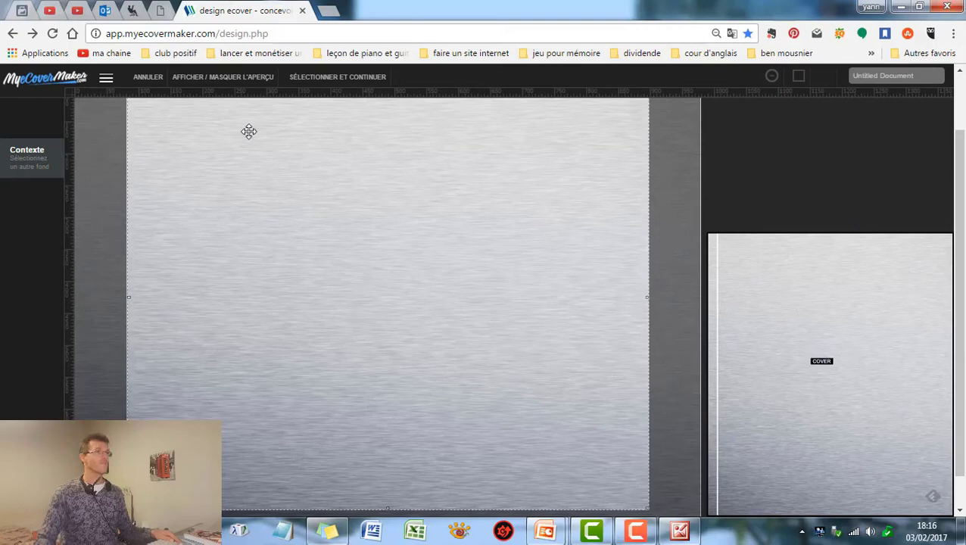
pyautogui.click(338, 79)
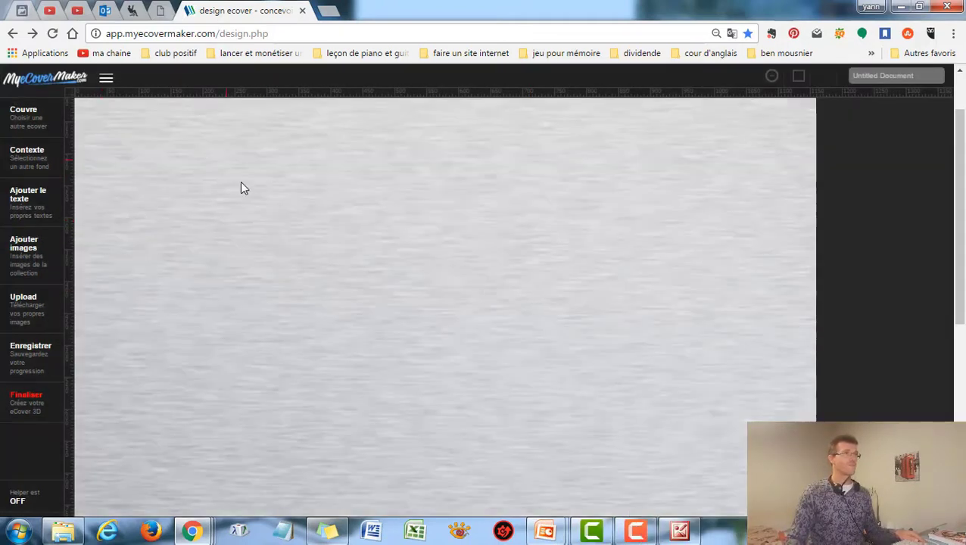
# Step: Start adding a text to the cover and set its colour to pink-violet F133FF
pyautogui.click(28, 203)
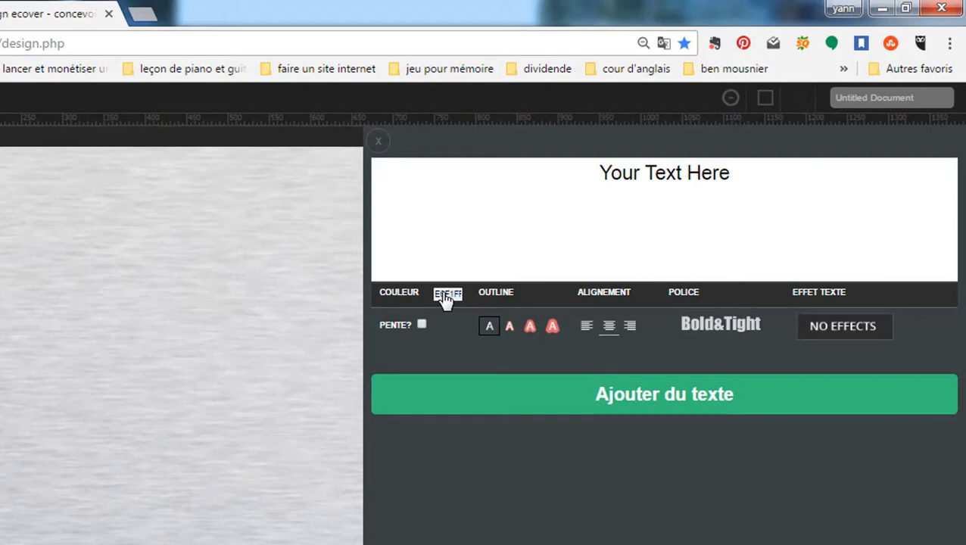
pyautogui.click(446, 297)
pyautogui.moveTo(473, 384)
pyautogui.mouseDown()
pyautogui.moveTo(547, 371)
pyautogui.moveTo(566, 328)
pyautogui.moveTo(610, 340)
pyautogui.moveTo(617, 379)
pyautogui.moveTo(615, 316)
pyautogui.mouseUp()
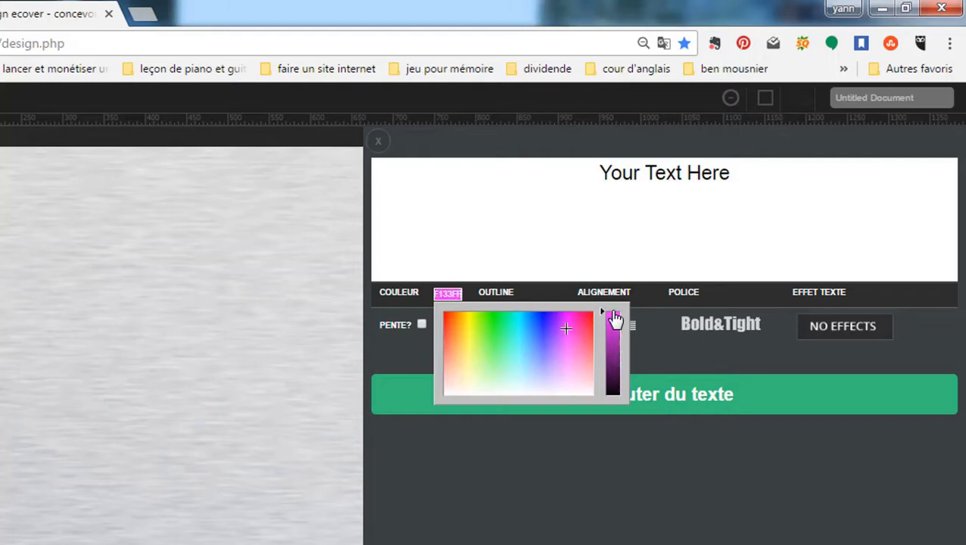
pyautogui.click(608, 471)
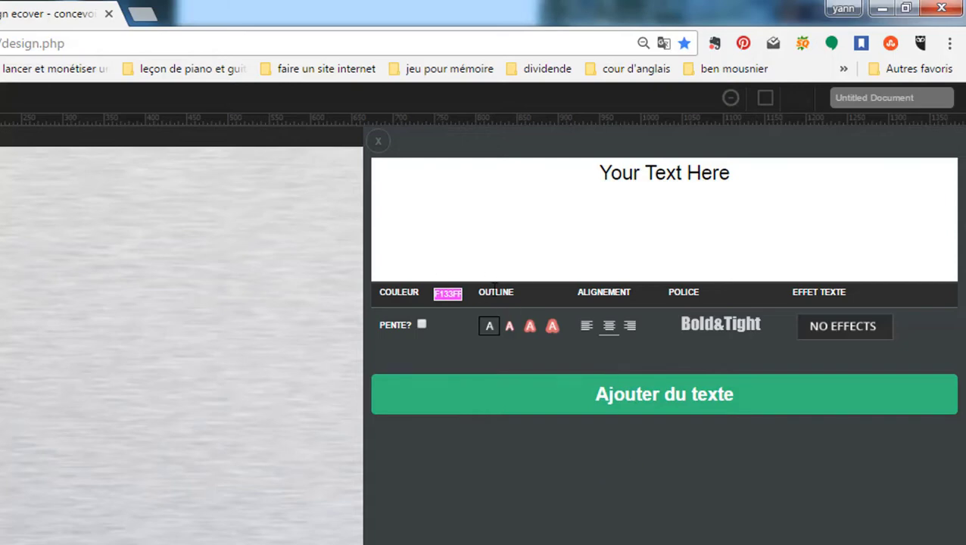
# Step: Try the thinnest and thickest outline styles for the new text and go back to no outline
pyautogui.click(512, 330)
pyautogui.click(554, 332)
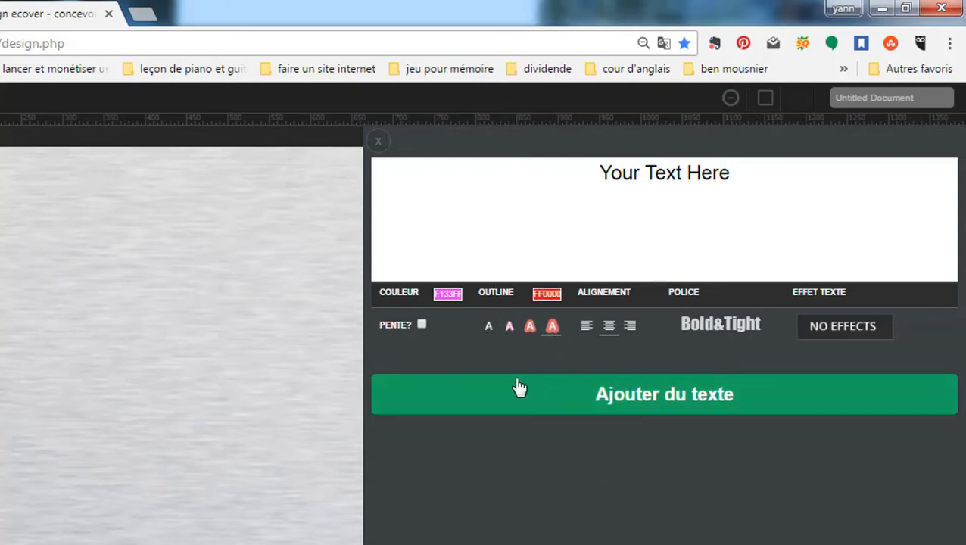
pyautogui.click(490, 333)
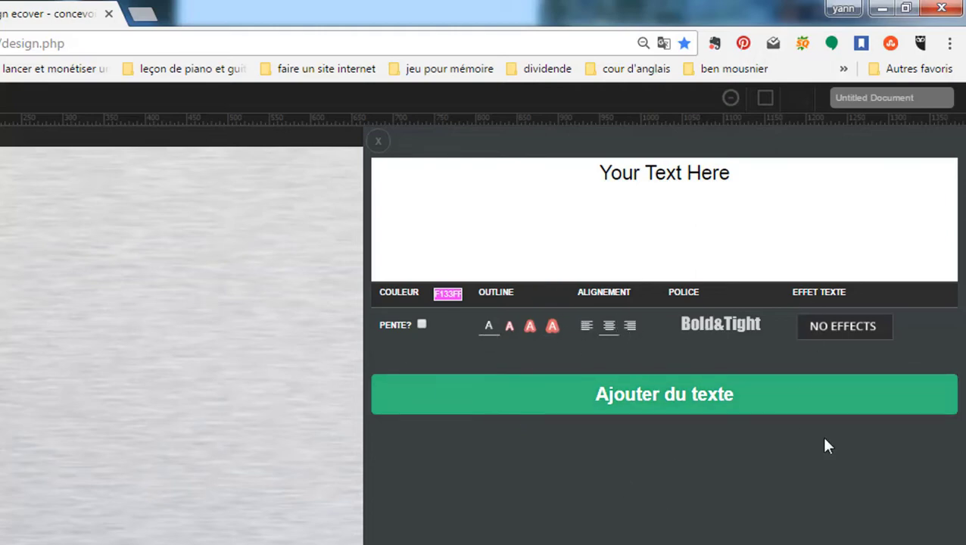
# Step: Set the new text's font to Marlboro
pyautogui.click(728, 333)
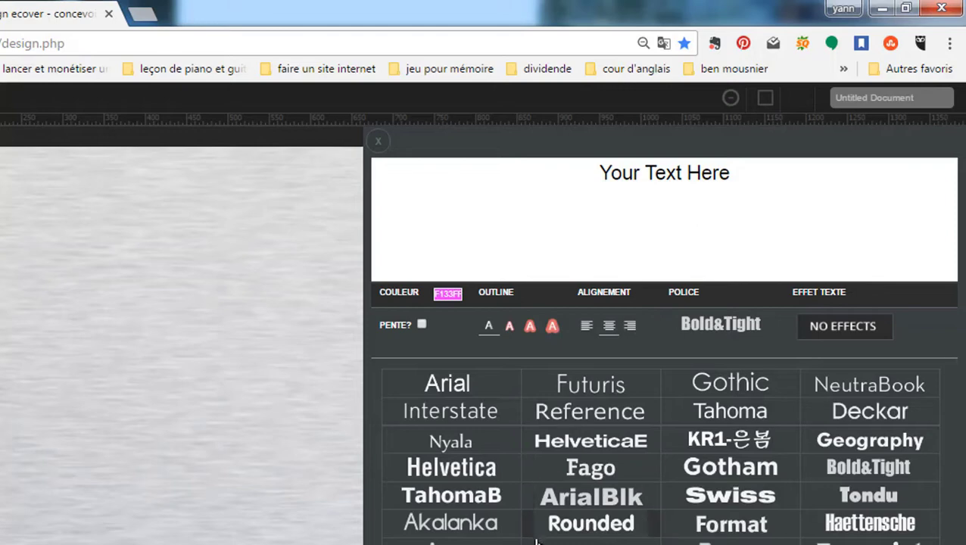
pyautogui.scroll(-5, 712, 523)
pyautogui.scroll(-2, 666, 451)
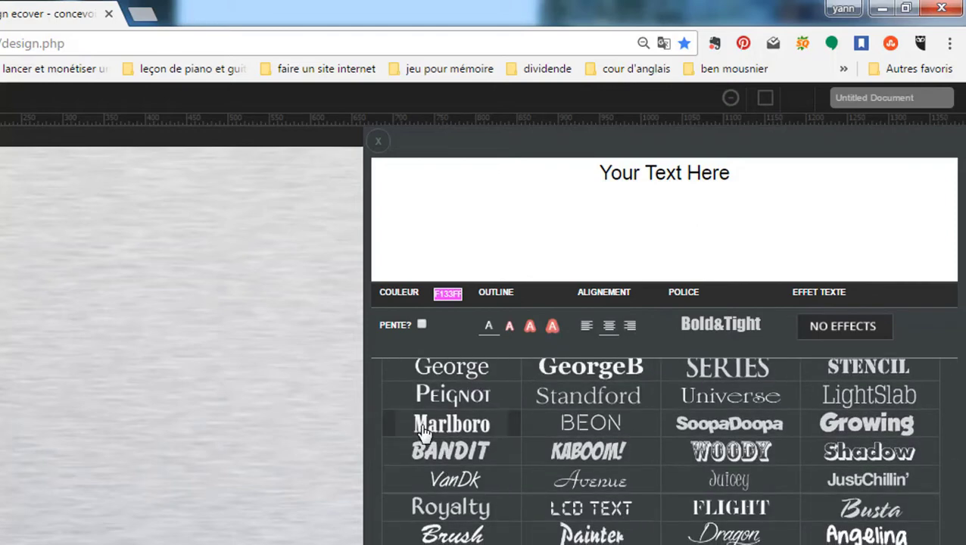
pyautogui.click(448, 423)
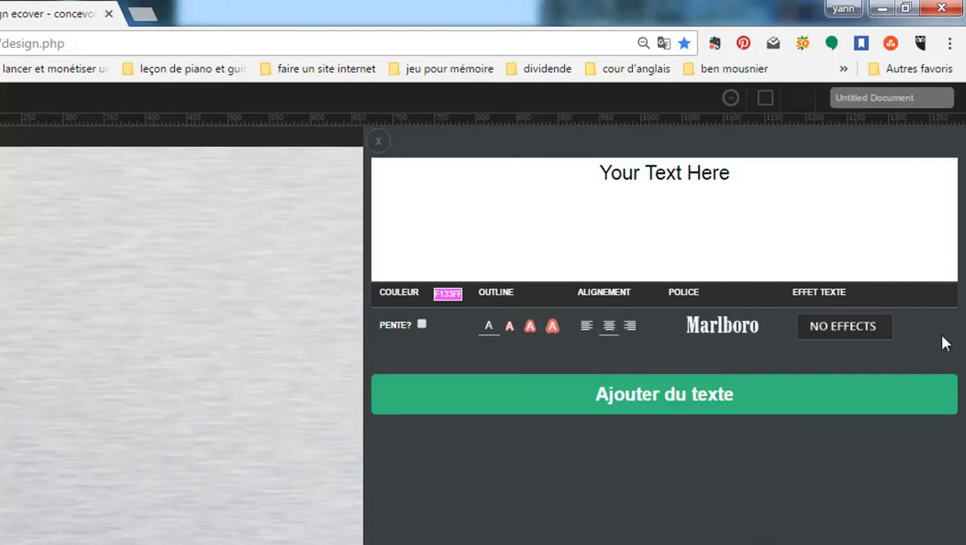
# Step: Apply the blue JAC text effect to the new text
pyautogui.click(847, 327)
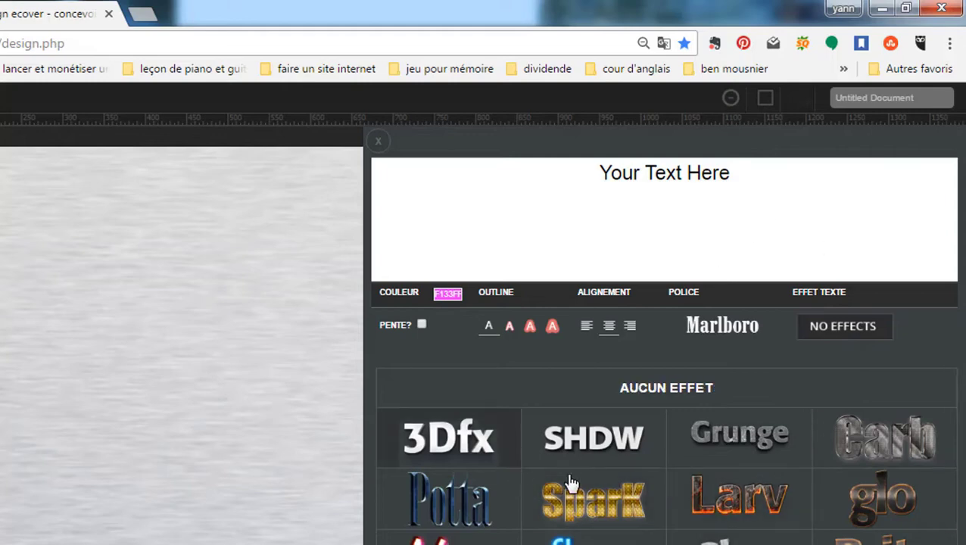
pyautogui.scroll(-6, 884, 490)
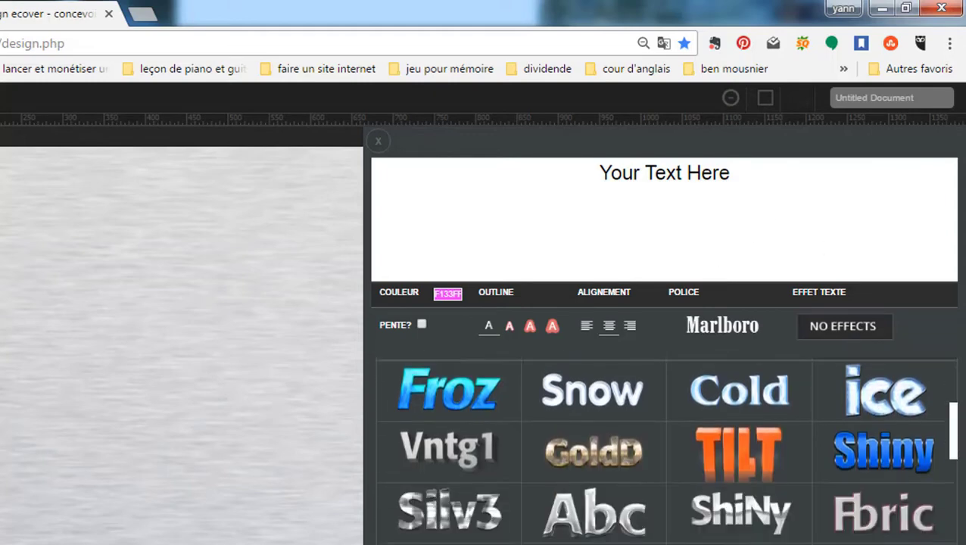
pyautogui.scroll(-5, 825, 540)
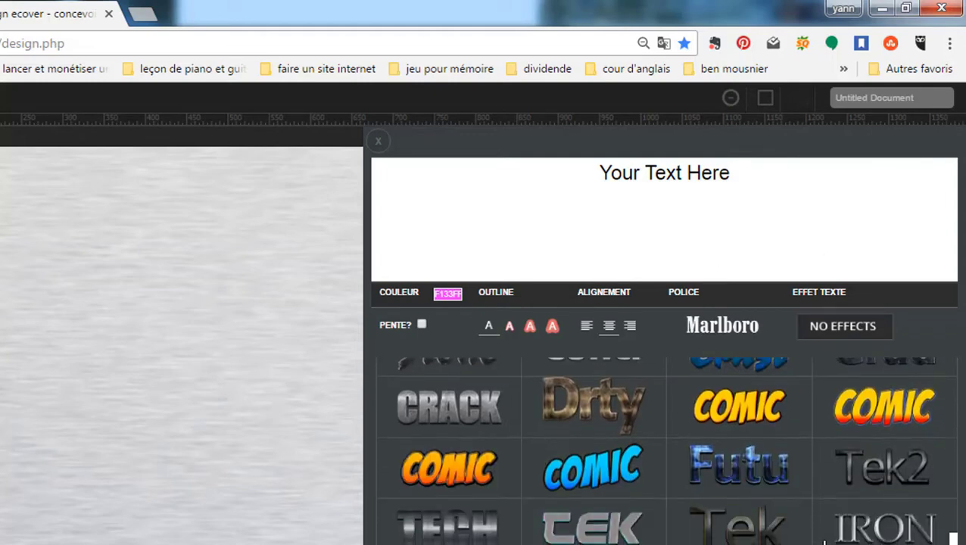
pyautogui.scroll(-2, 825, 540)
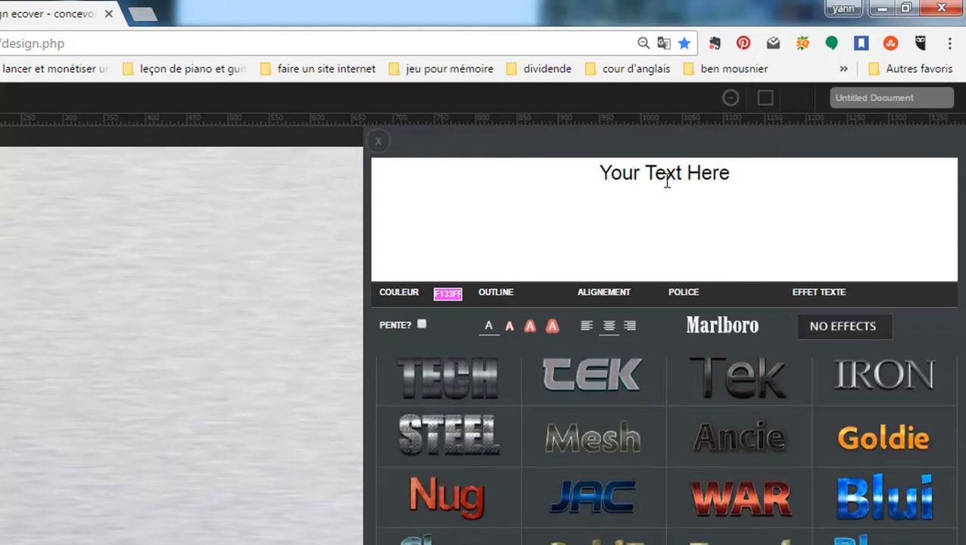
pyautogui.click(595, 503)
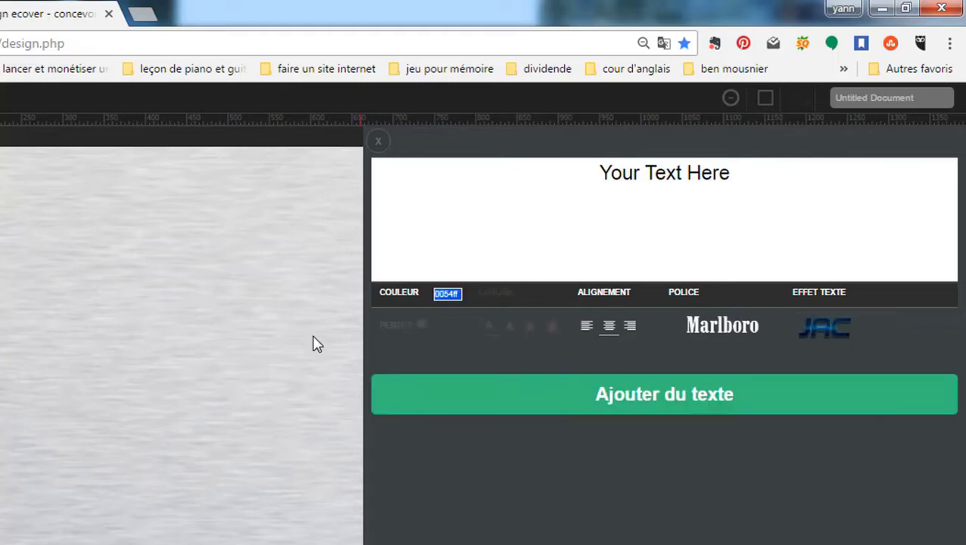
# Step: Enter the title "Ma Renaissance Apres" / "Mon Burnout" on two lines and add it to the cover
pyautogui.click(646, 208)
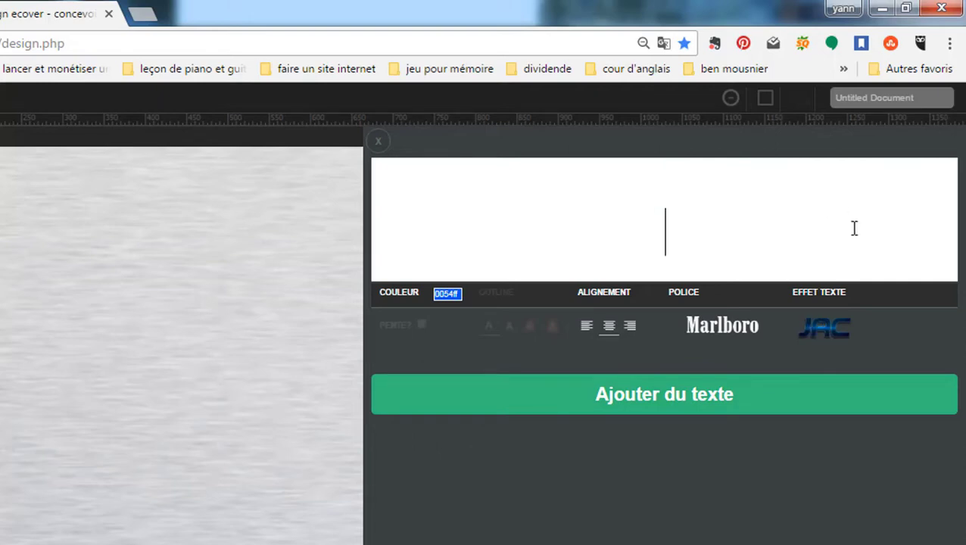
pyautogui.write('Ma R')
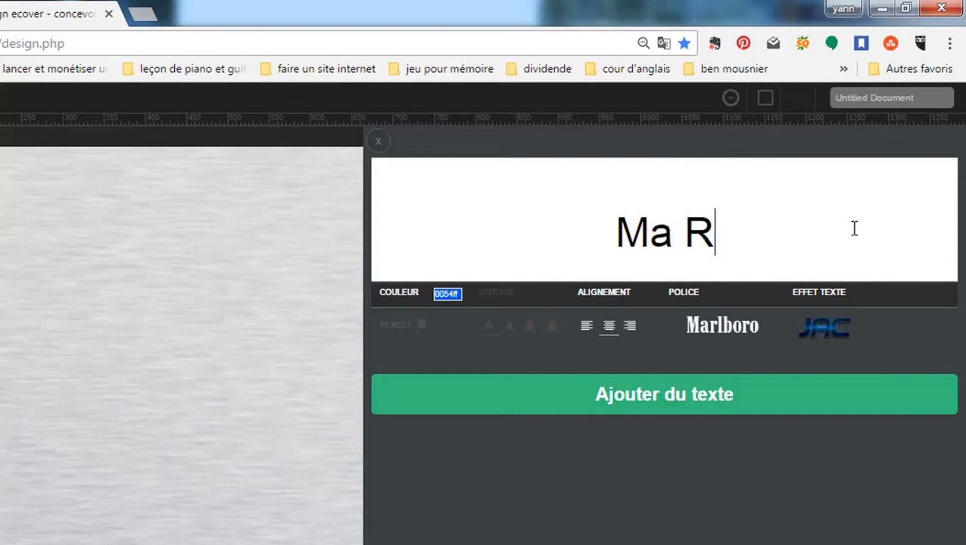
pyautogui.write('enaissance')
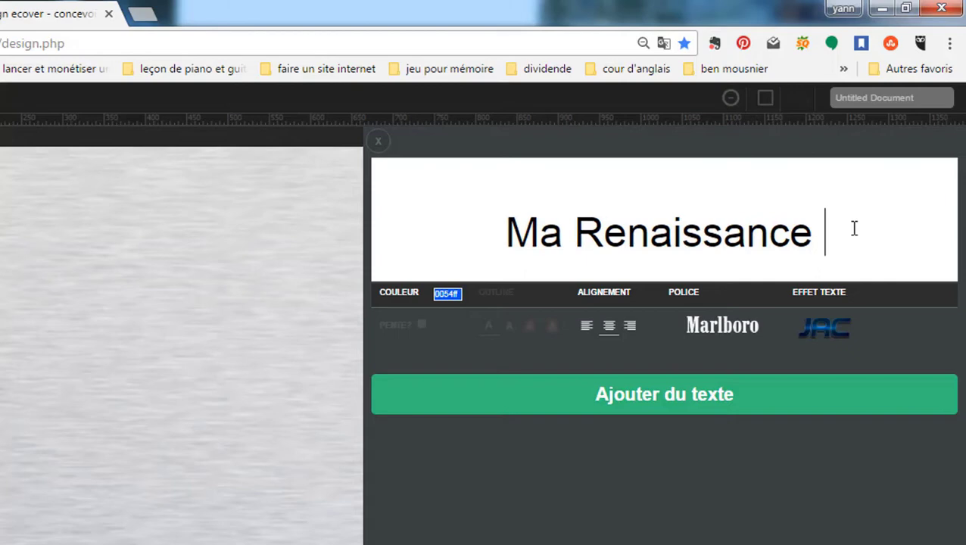
pyautogui.write(' Apres')
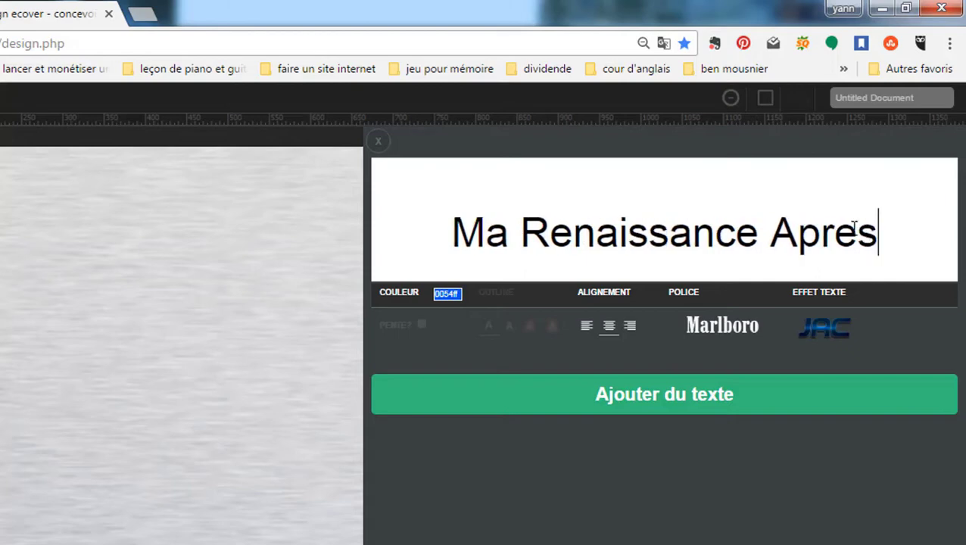
pyautogui.press('Return')
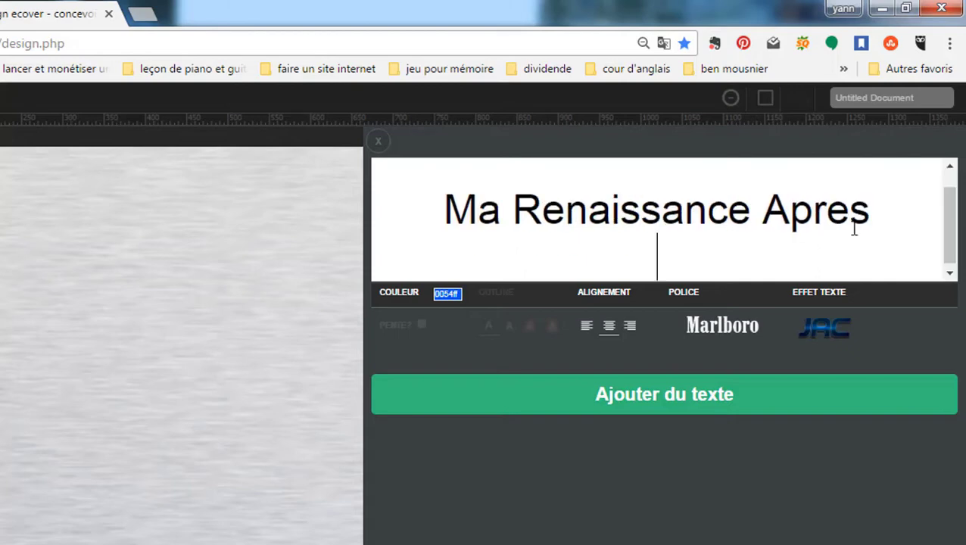
pyautogui.write('Mon B')
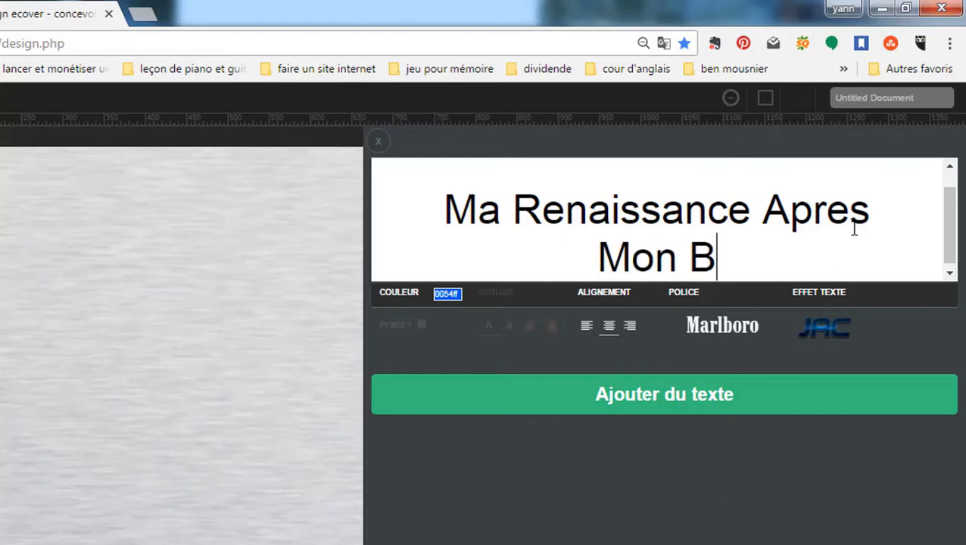
pyautogui.write('urnout')
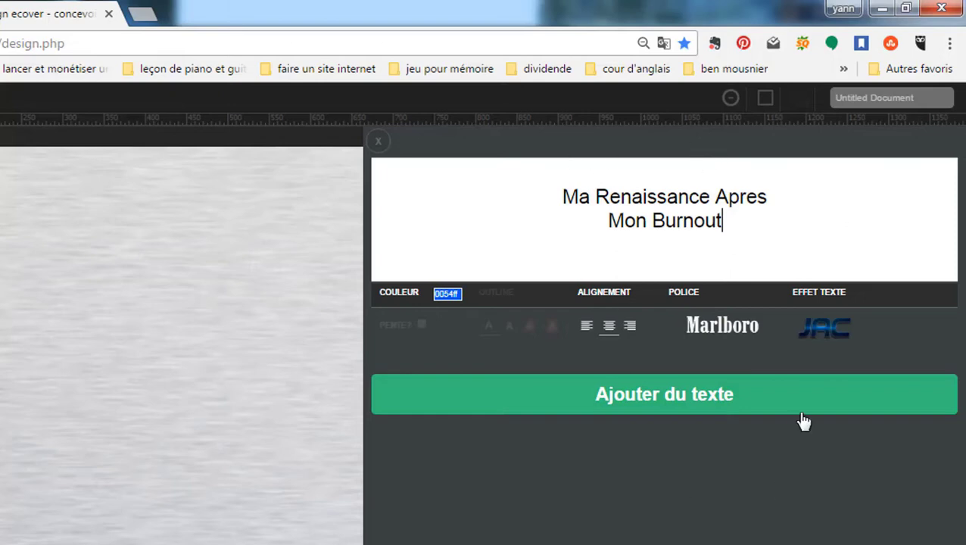
pyautogui.click(663, 408)
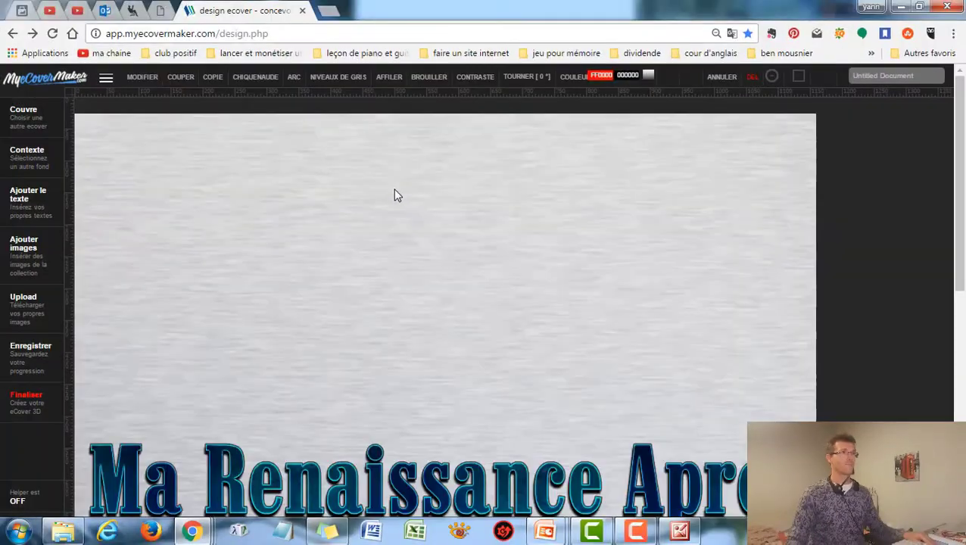
pyautogui.scroll(-2, 487, 425)
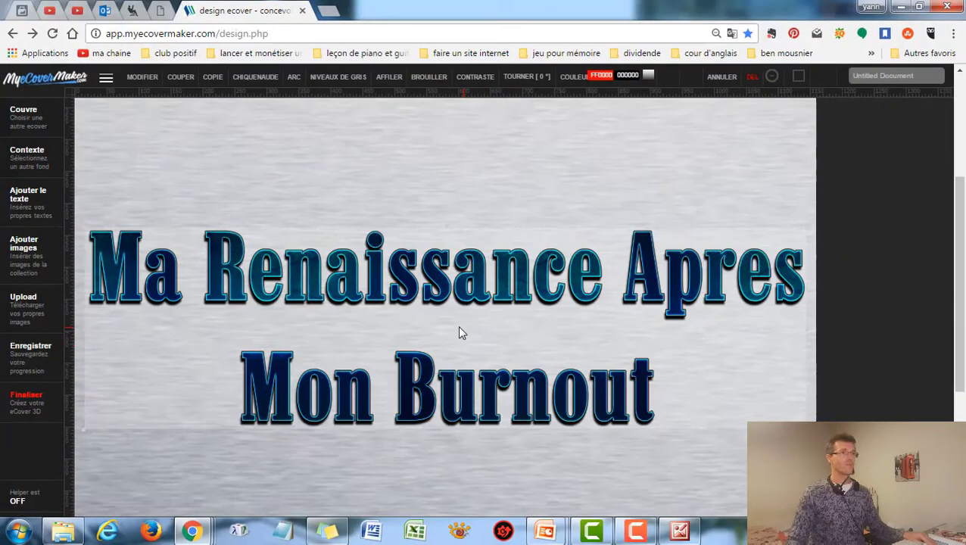
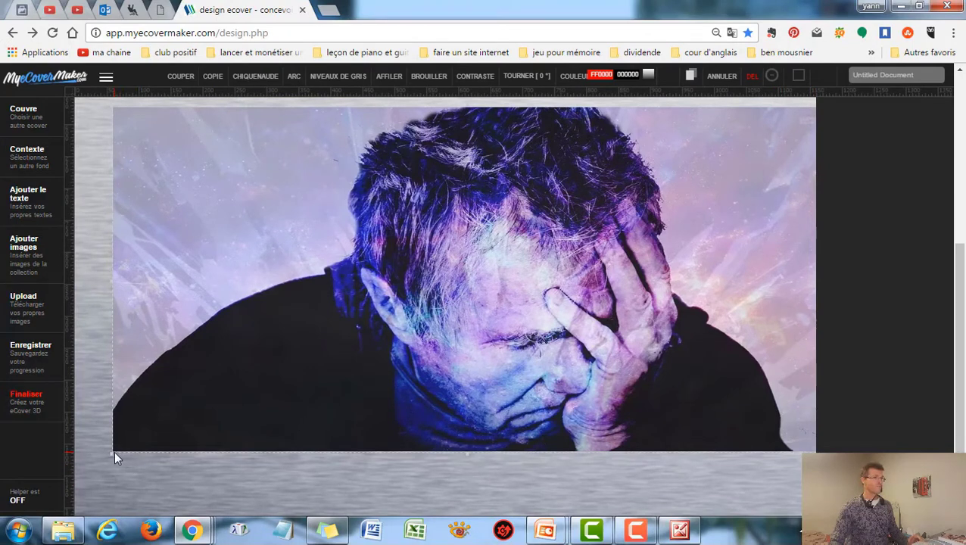
# Step: Enlarge the photo of the man holding his head so it fills the cover's full width
pyautogui.moveTo(113, 454); pyautogui.dragTo(75, 478)
pyautogui.scroll(1, 473, 347)
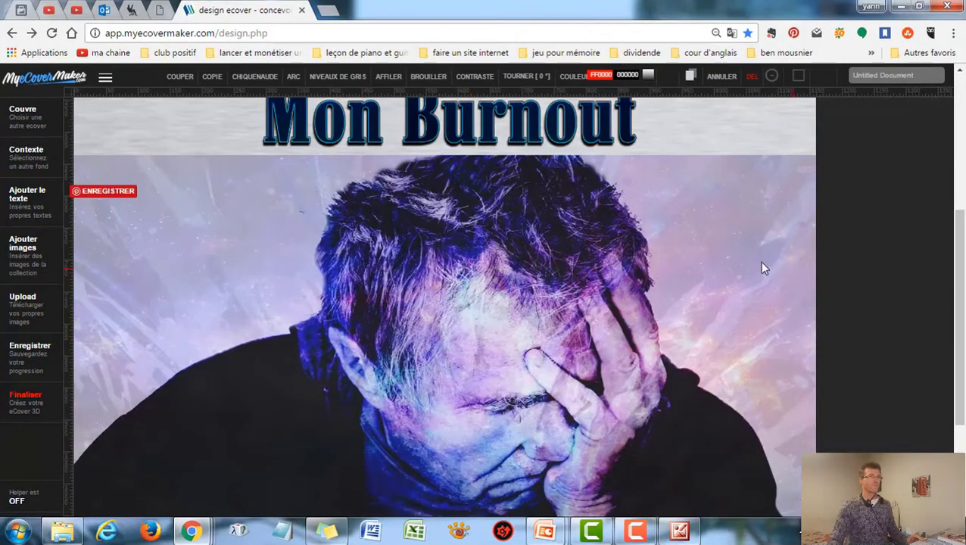
pyautogui.hotkey('ctrl', '-')
pyautogui.hotkey('ctrl', '-')
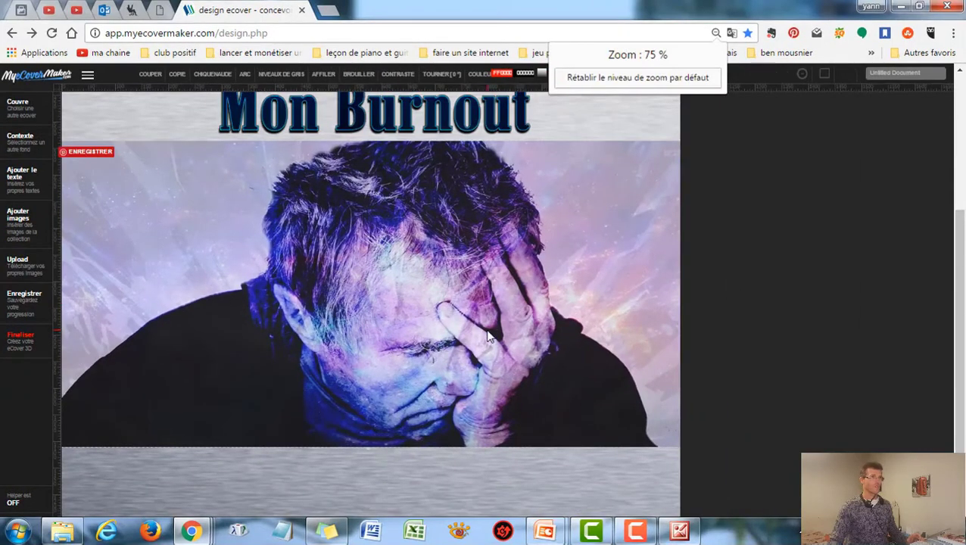
# Step: Select the two-line title above the photo and shrink it slightly
pyautogui.scroll(1, 486, 330)
pyautogui.scroll(1, 485, 329)
pyautogui.click(439, 226)
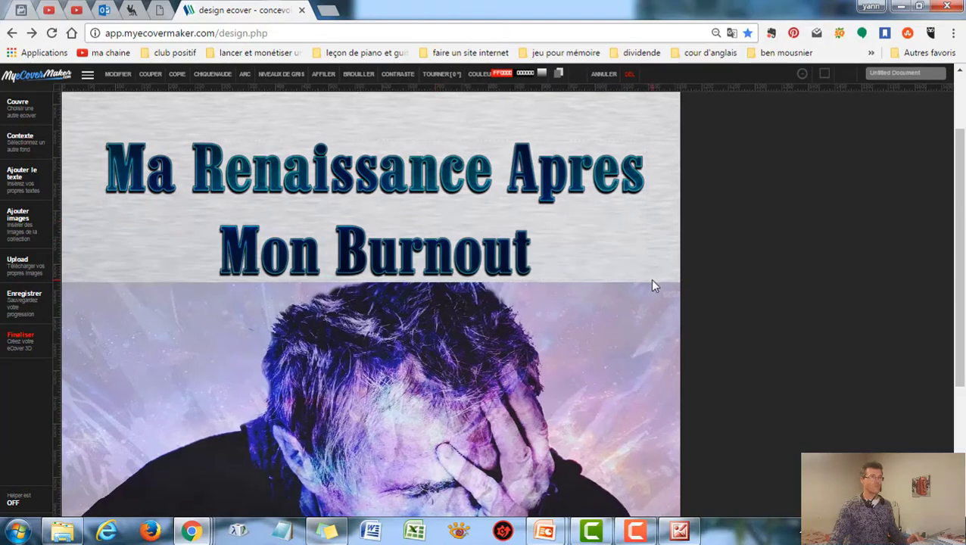
pyautogui.scroll(-3, 646, 275)
pyautogui.scroll(4, 451, 463)
pyautogui.scroll(-2, 429, 412)
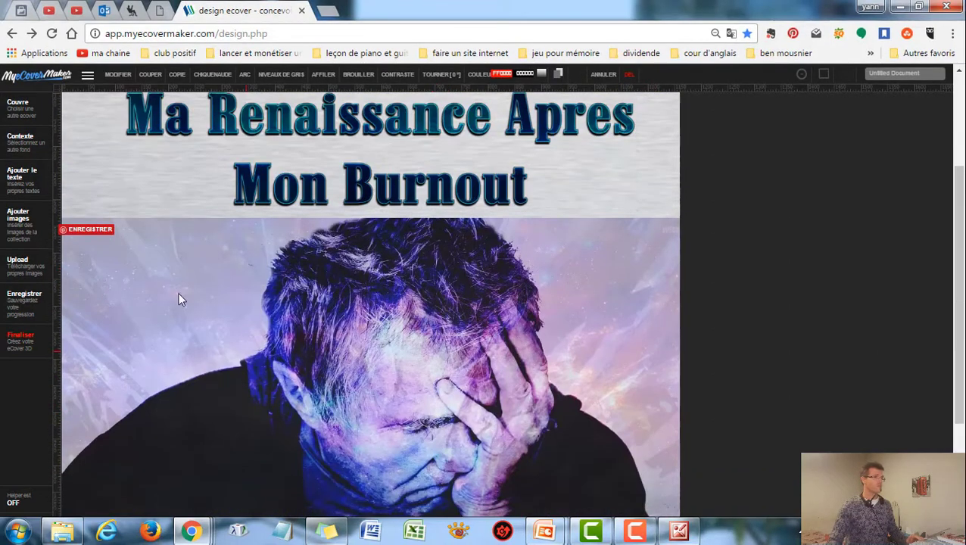
# Step: Add a second text reading "Une Enfance Rural" to the cover with the same Marlboro font and JAC effect
pyautogui.scroll(1, 655, 192)
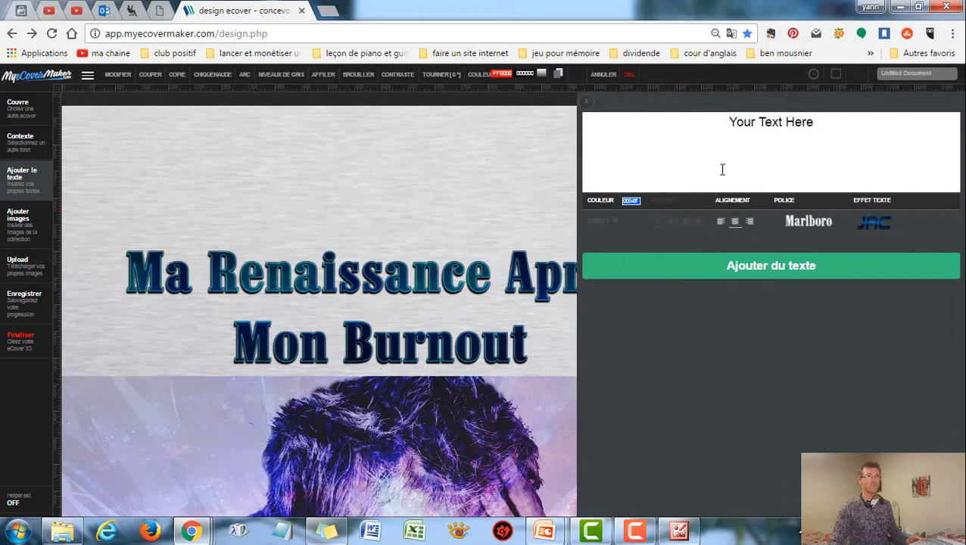
pyautogui.click(757, 140)
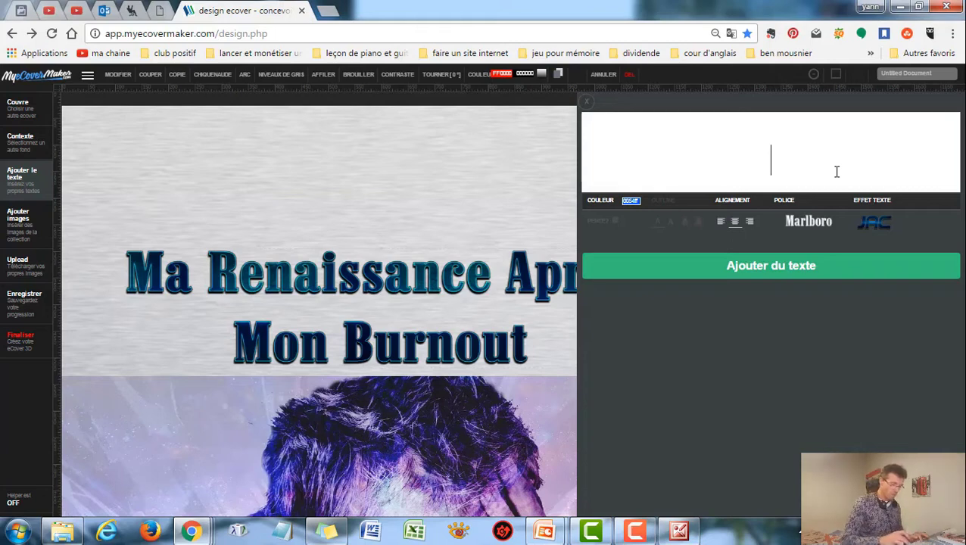
pyautogui.write('Unr')
pyautogui.press('BackSpace')
pyautogui.write('e ')
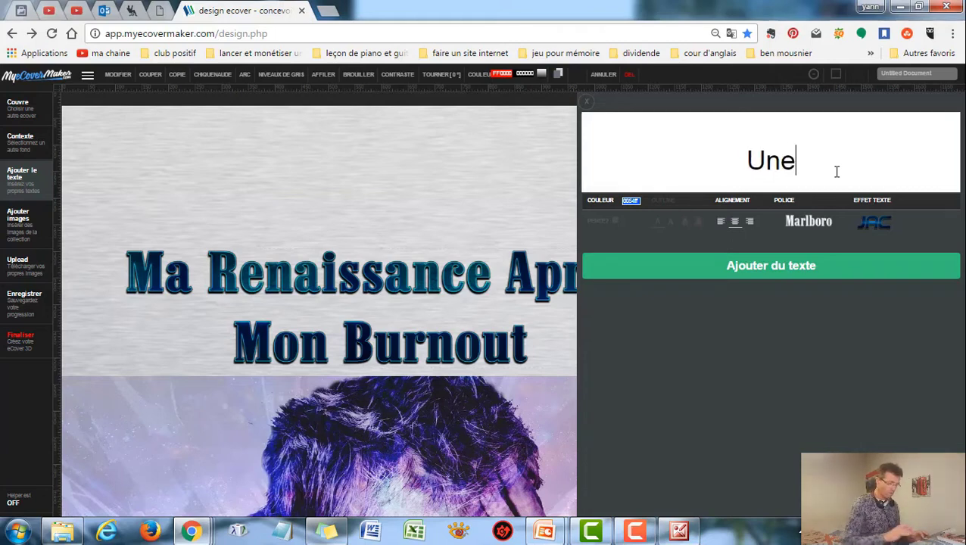
pyautogui.write('En')
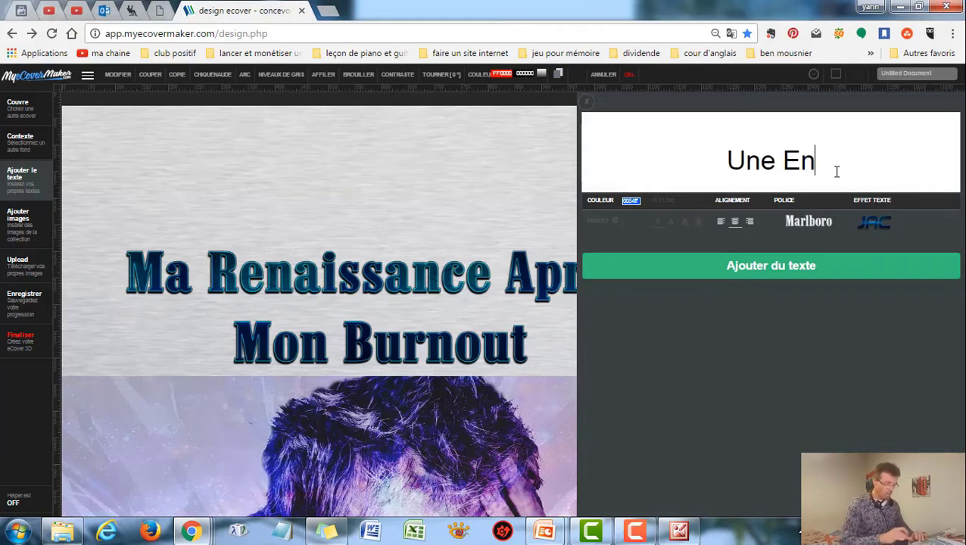
pyautogui.write('fance ')
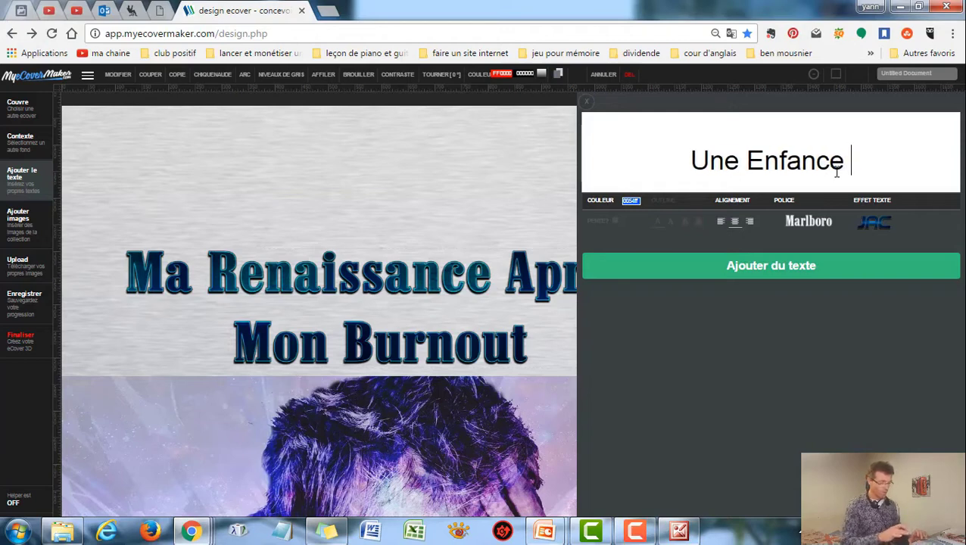
pyautogui.write('Rural')
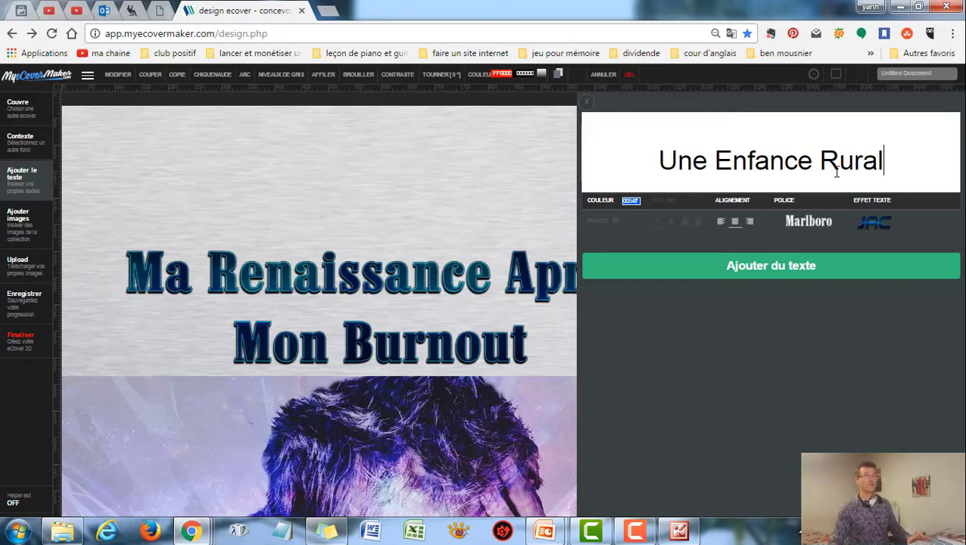
pyautogui.click(717, 266)
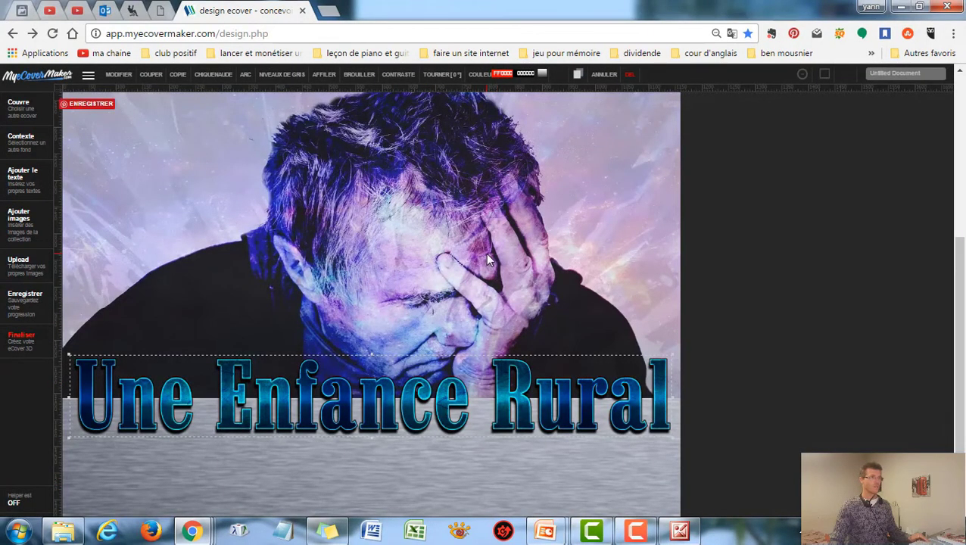
# Step: Shrink the "Une Enfance Rural" text and centre it horizontally over the photo's lower edge
pyautogui.scroll(2, 485, 253)
pyautogui.hotkey('ctrl', '-')
pyautogui.hotkey('ctrl', '-')
pyautogui.hotkey('ctrl', '-')
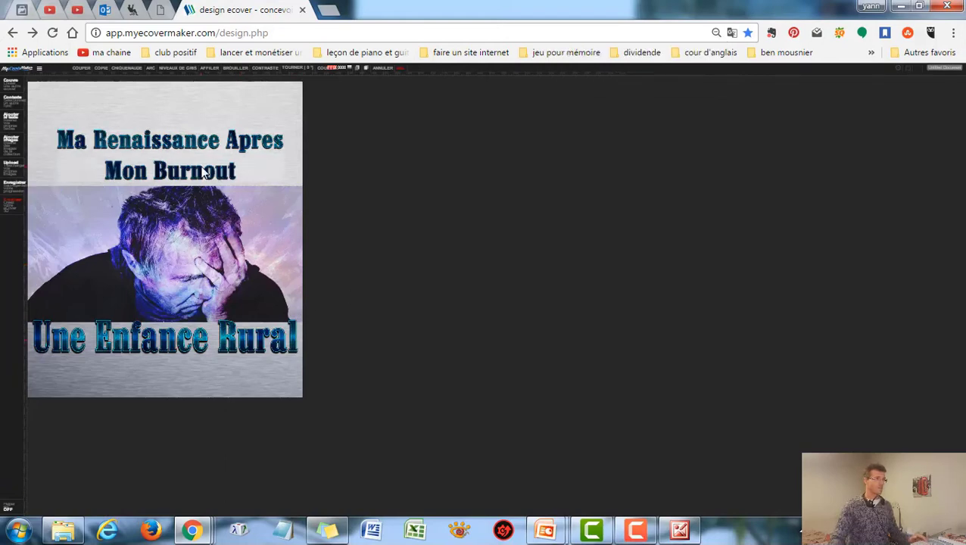
pyautogui.click(246, 341)
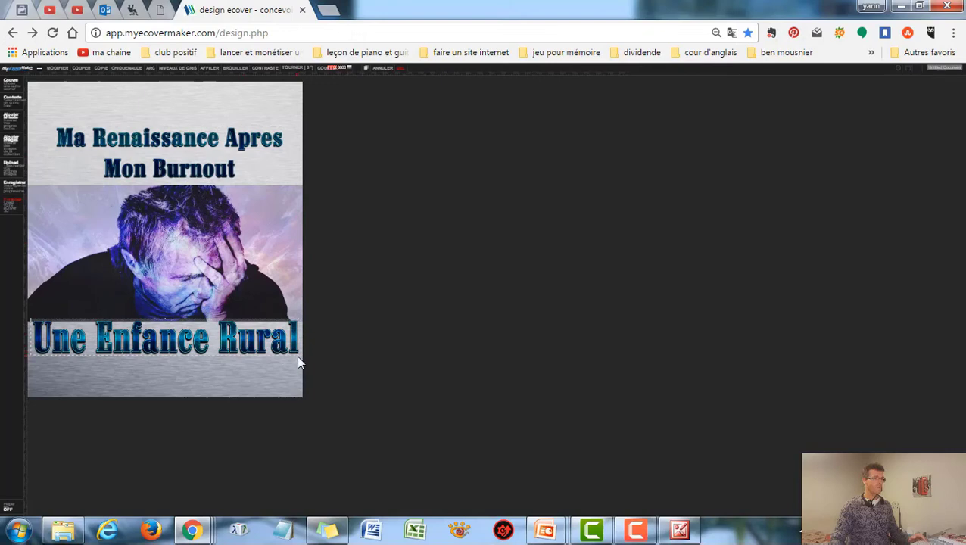
pyautogui.hotkey('ctrl', '+')
pyautogui.hotkey('ctrl', '+')
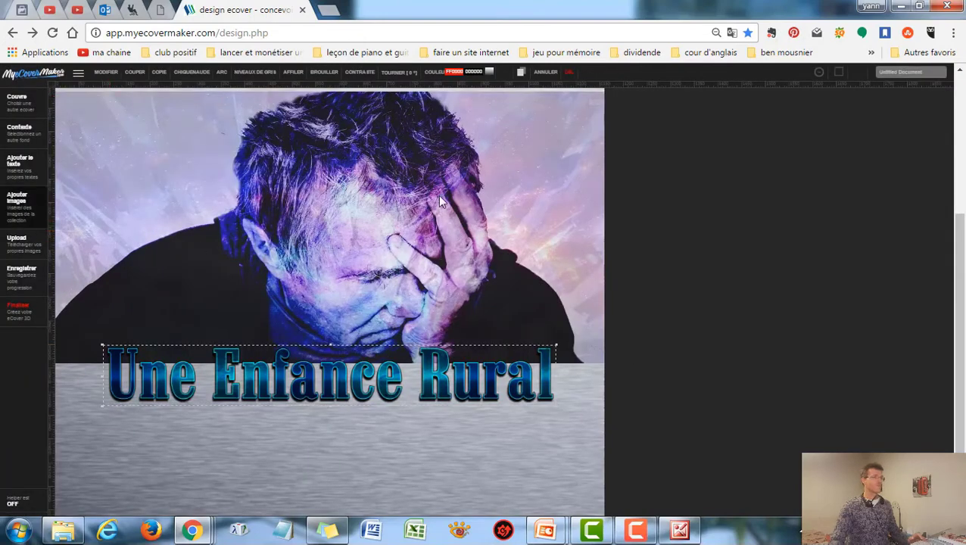
pyautogui.scroll(2, 440, 197)
pyautogui.scroll(1, 453, 197)
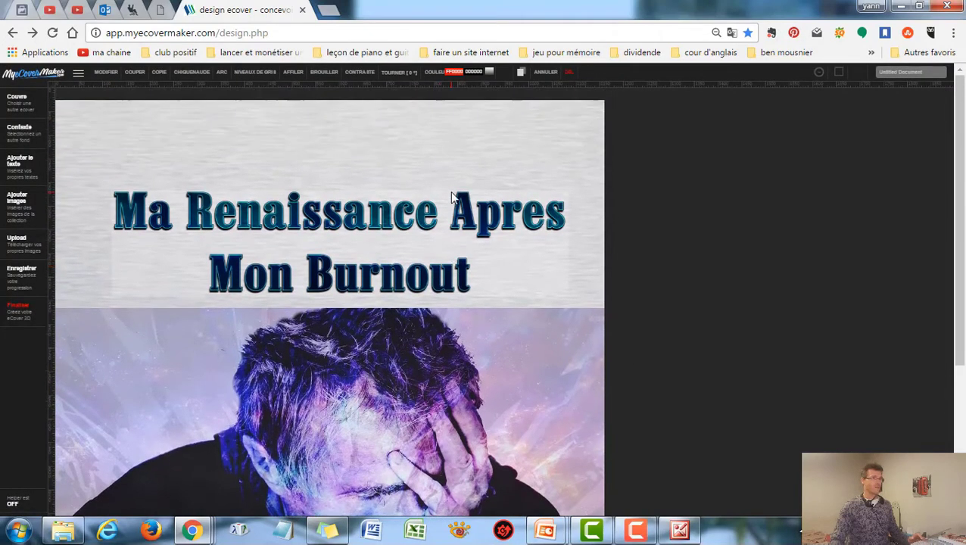
pyautogui.scroll(-2, 452, 199)
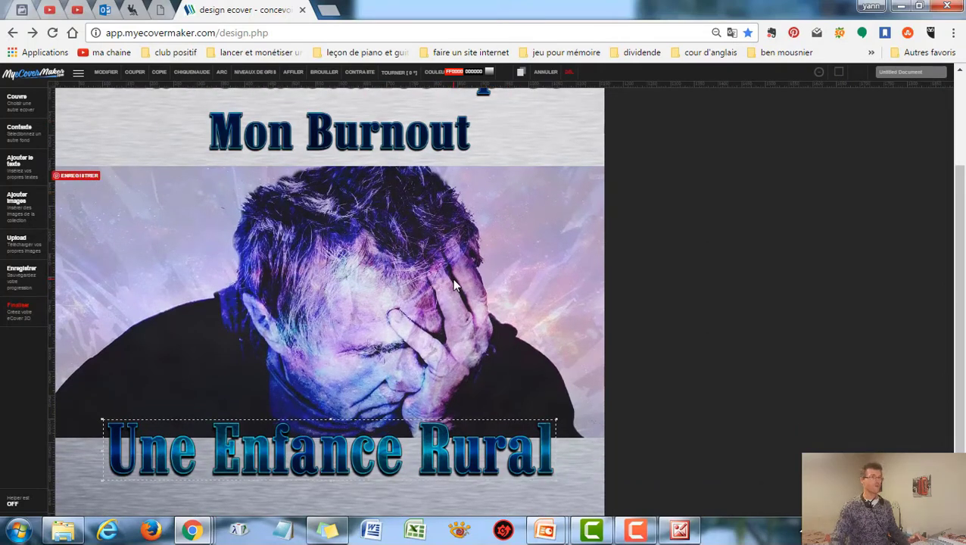
pyautogui.hotkey('ctrl', '-')
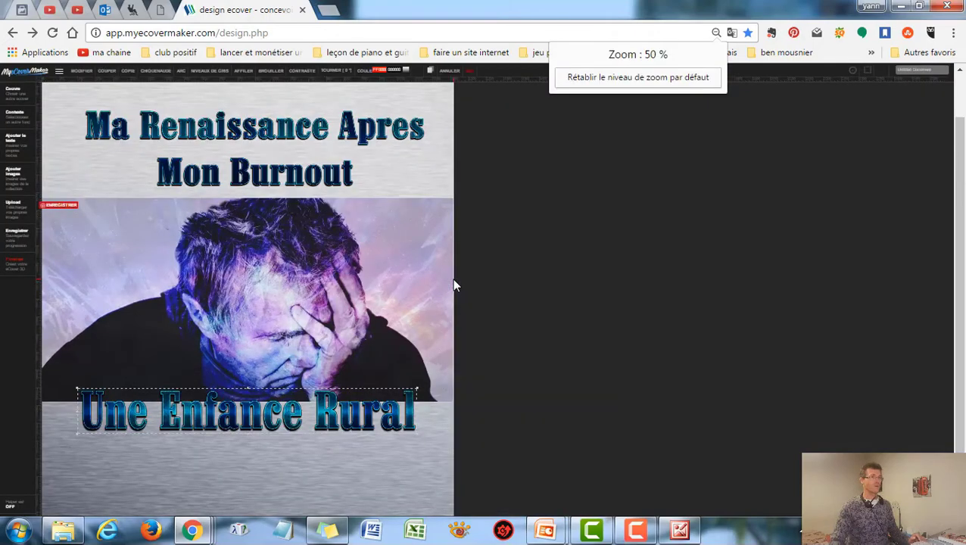
# Step: Add the website text "commentvivreepanoui.com" along the bottom of the cover
pyautogui.hotkey('ctrl', '+')
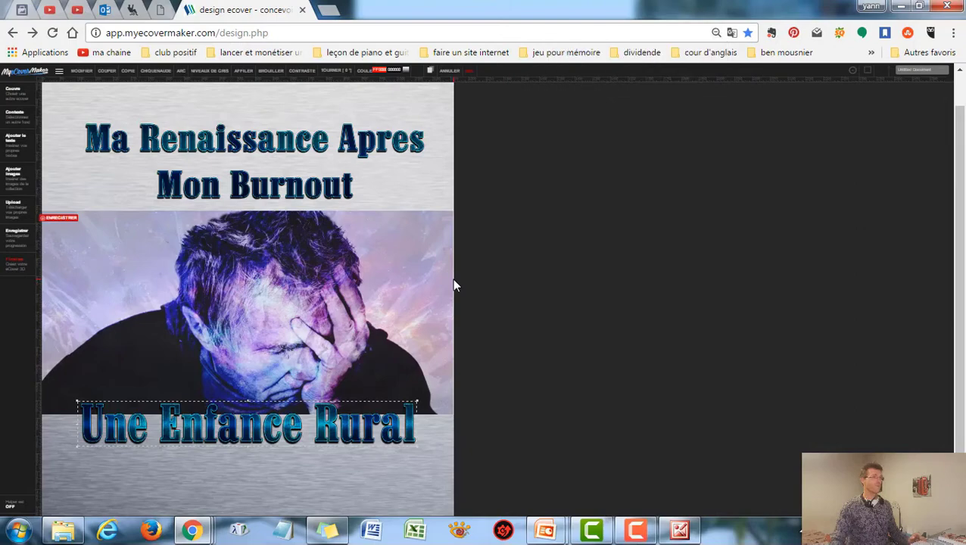
pyautogui.hotkey('ctrl', '+')
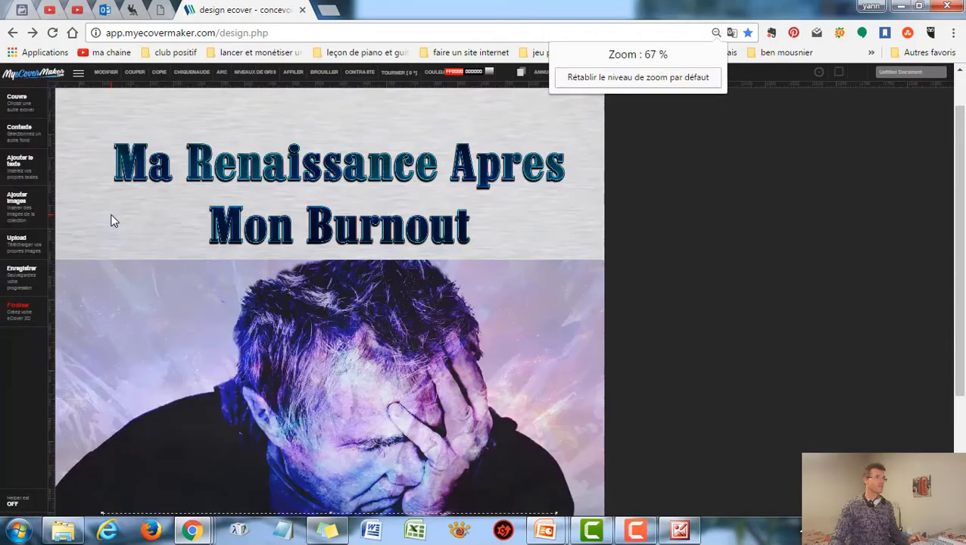
pyautogui.hotkey('ctrl', '+')
pyautogui.click(21, 182)
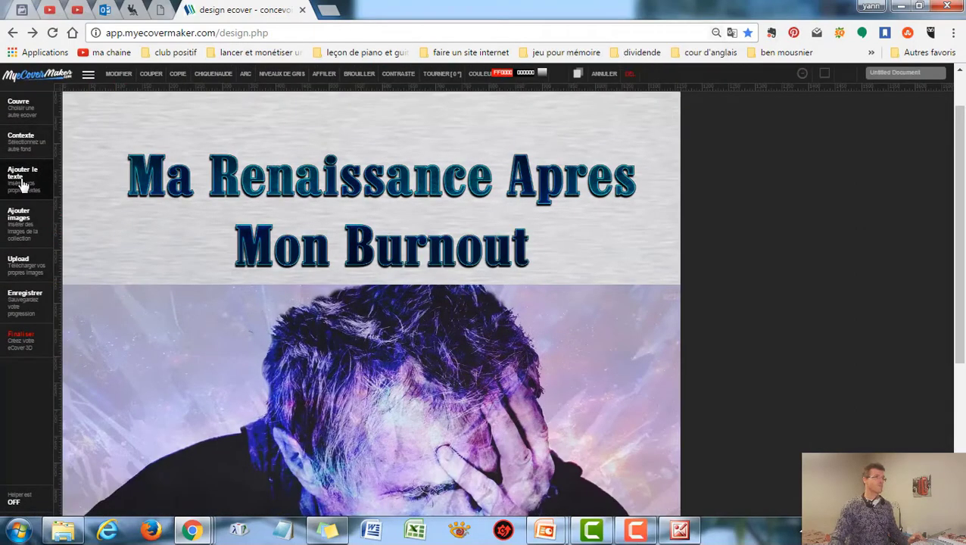
pyautogui.scroll(-5, 691, 397)
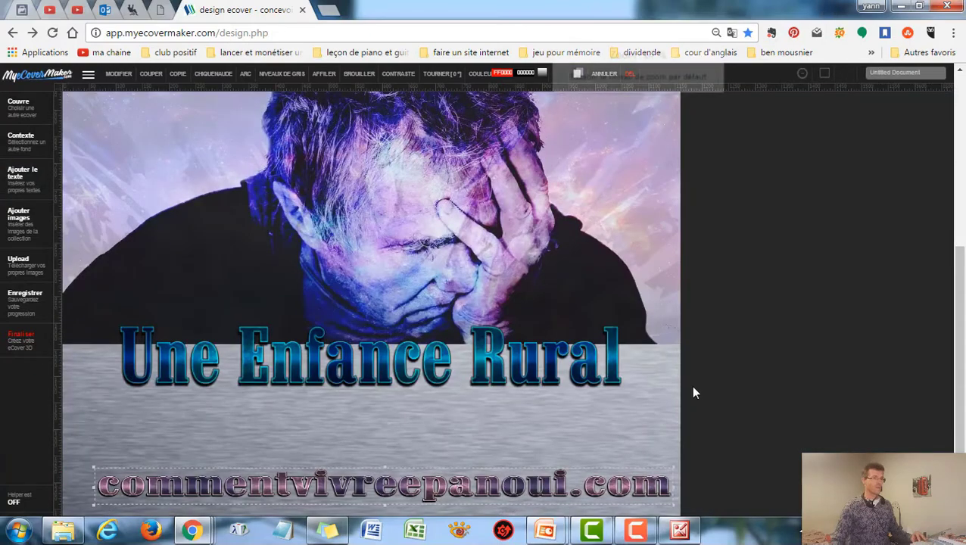
# Step: Nudge the website text so it sits centred near the cover's bottom edge, and select the "Une Enfance Rural" subtitle
pyautogui.hotkey('ctrl', '-')
pyautogui.hotkey('ctrl', '-')
pyautogui.hotkey('ctrl', '-')
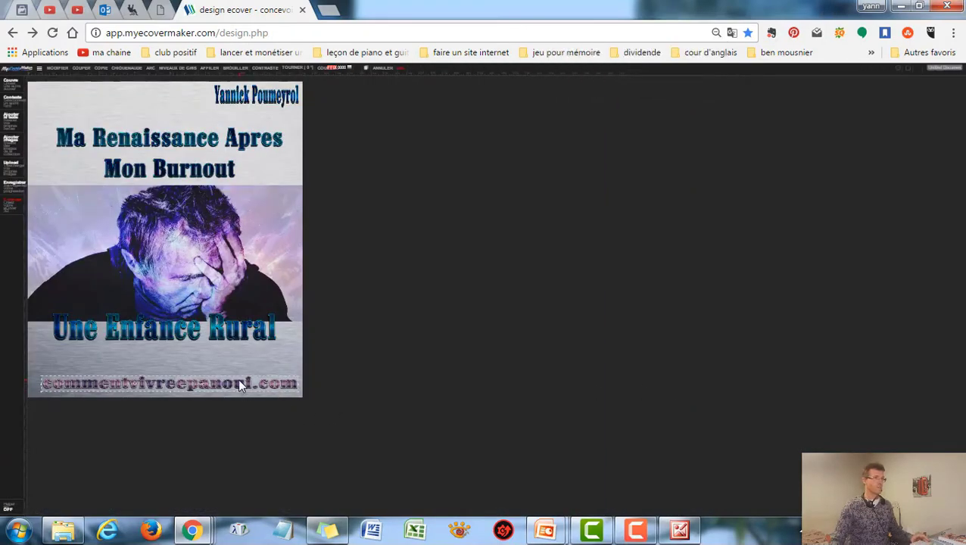
pyautogui.moveTo(239, 383); pyautogui.dragTo(236, 387)
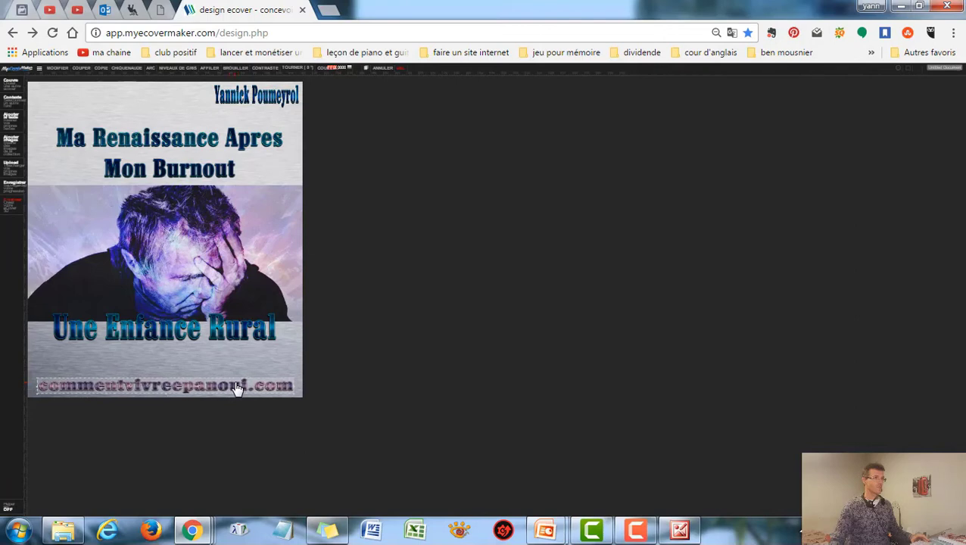
pyautogui.click(221, 331)
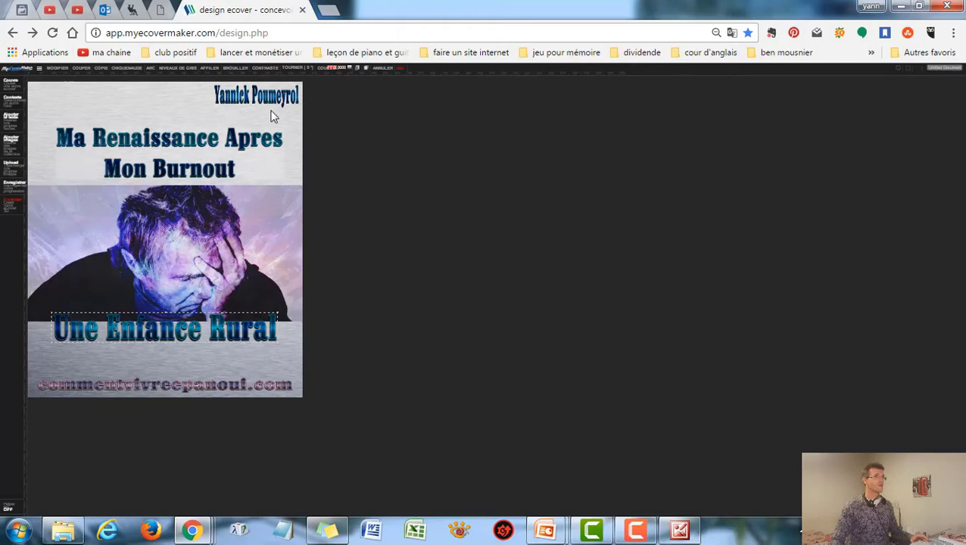
# Step: Check the whole cover layout and finalise the design as a 3D ecover
pyautogui.hotkey('ctrl', '+')
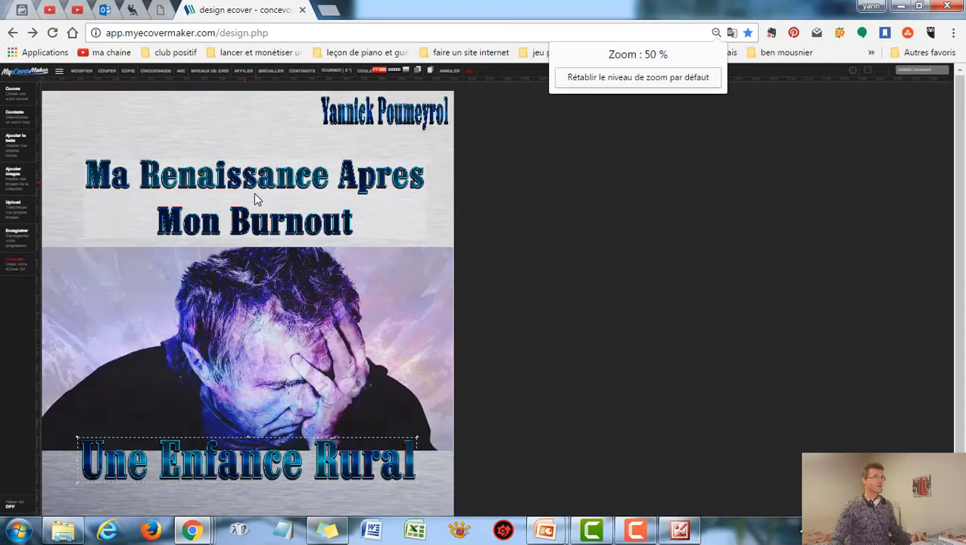
pyautogui.scroll(-1, 357, 232)
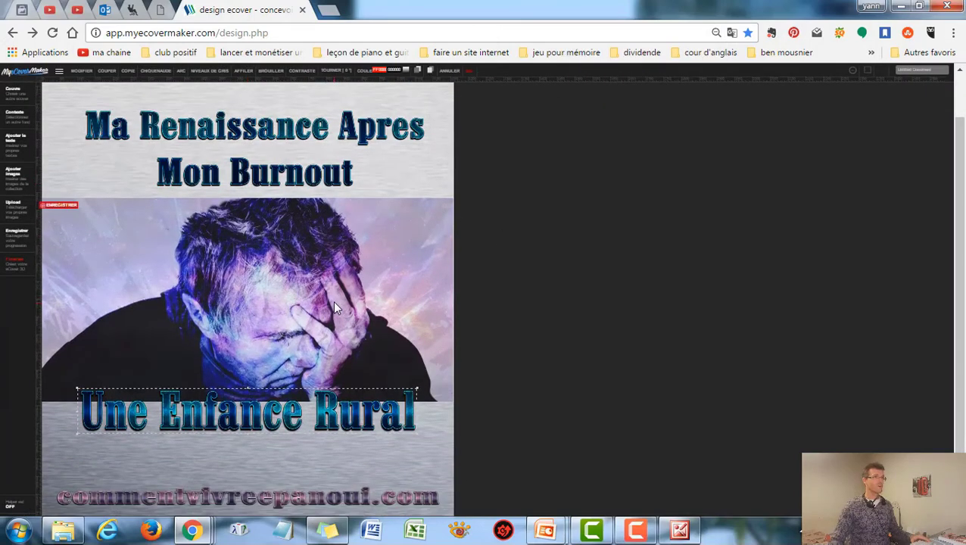
pyautogui.scroll(1, 333, 300)
pyautogui.scroll(-1, 333, 300)
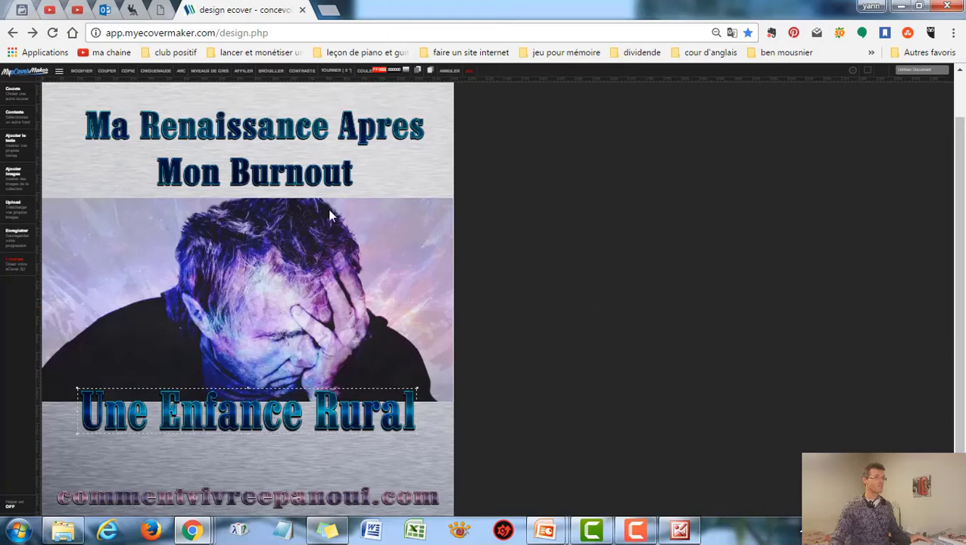
pyautogui.click(16, 240)
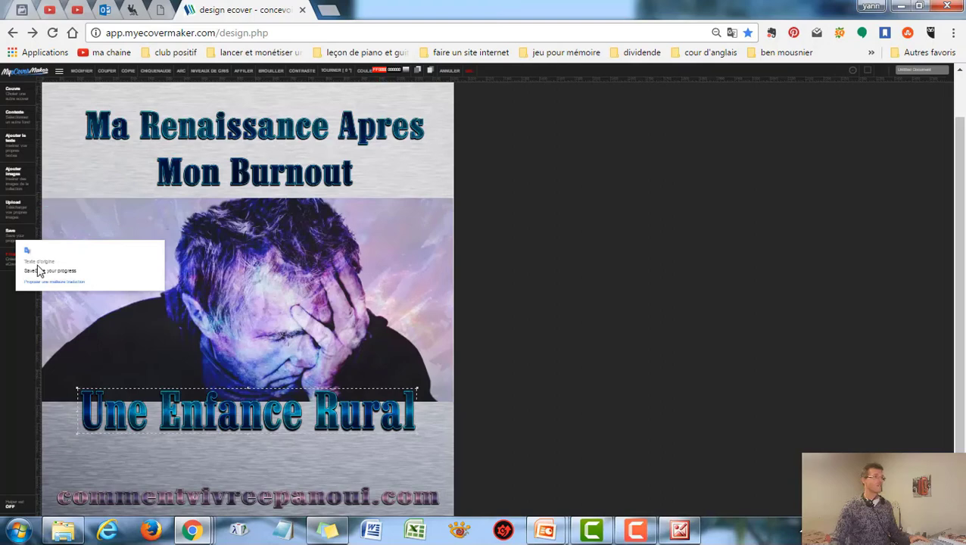
pyautogui.click(9, 266)
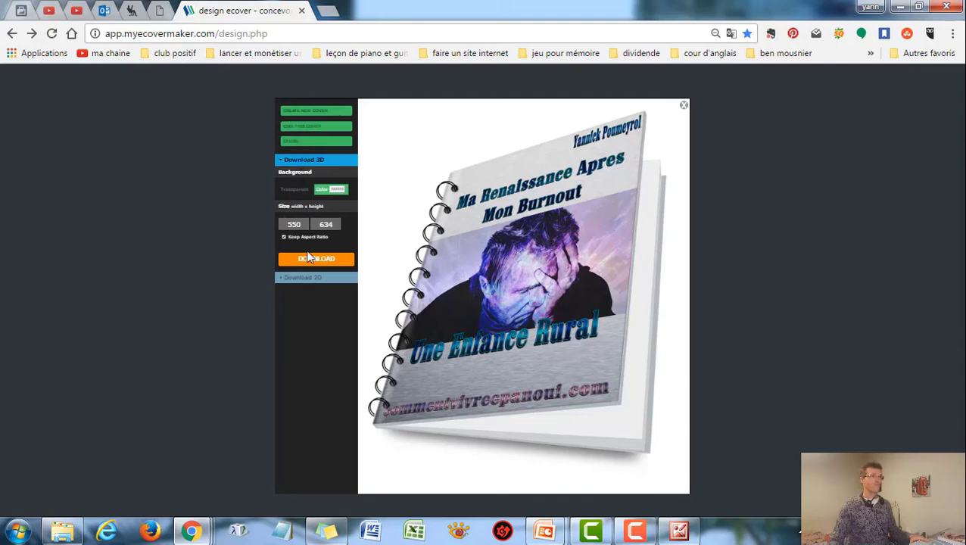
# Step: Download the 3D cover at 550 x 634, and close the image view and the downloads folder
pyautogui.click(309, 258)
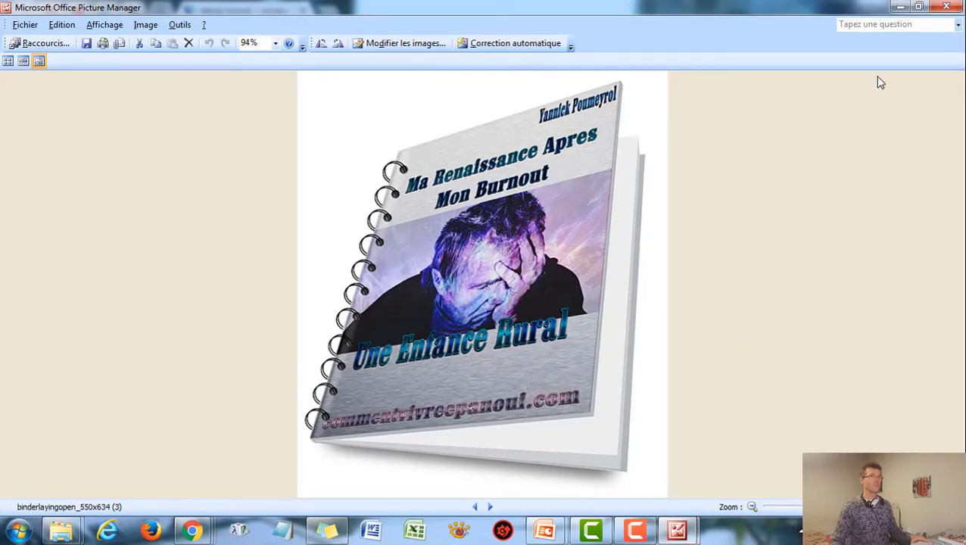
pyautogui.click(900, 7)
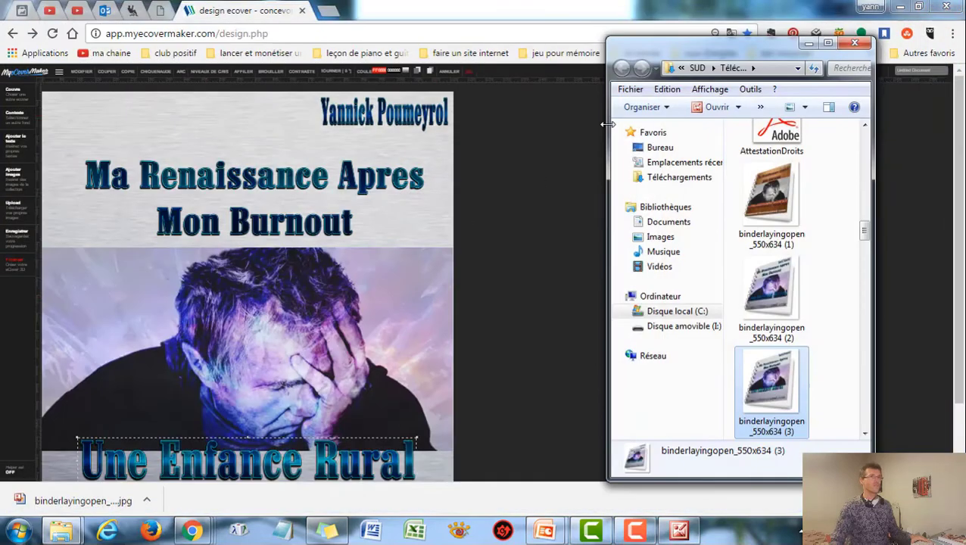
pyautogui.click(857, 43)
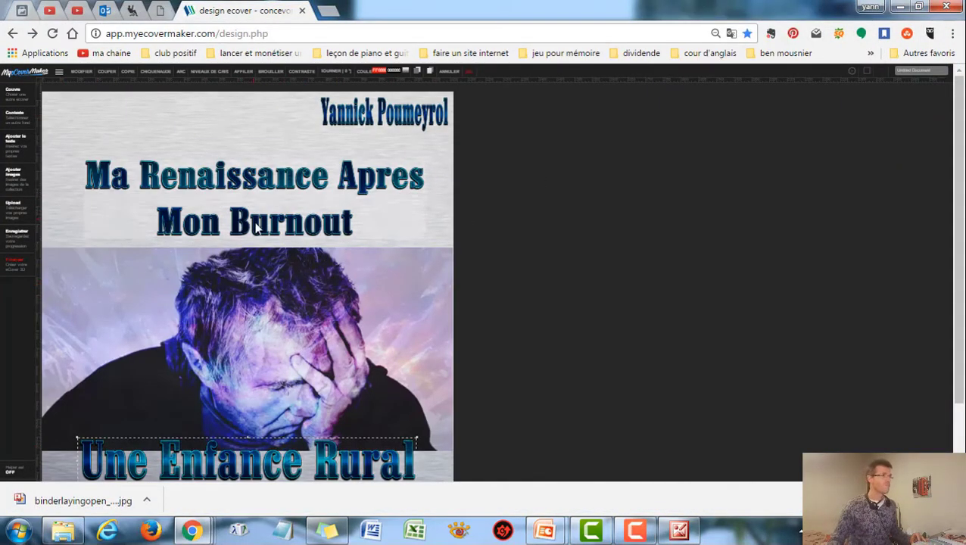
# Step: Start a new cover from the "Binder couché ouvrir" spiral-bound model
pyautogui.hotkey('ctrl', '+')
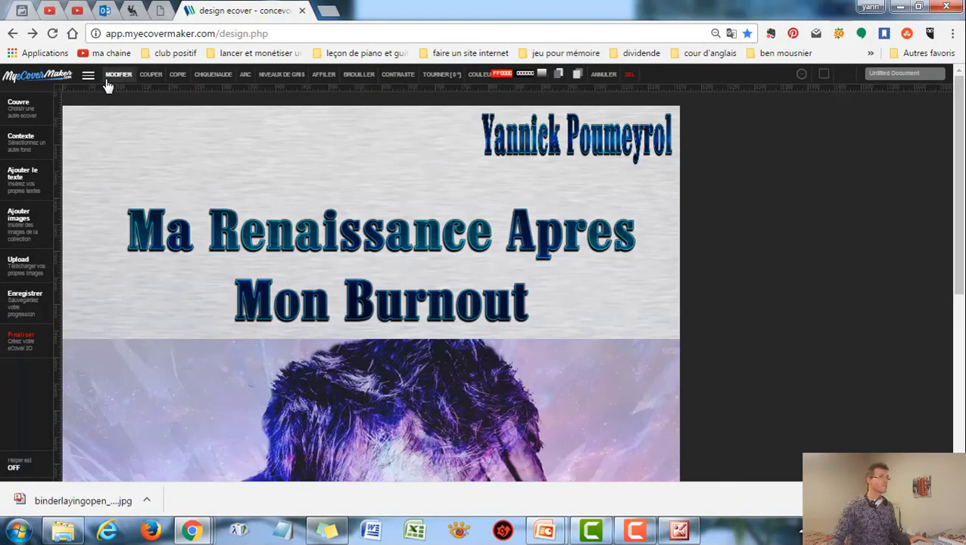
pyautogui.click(88, 78)
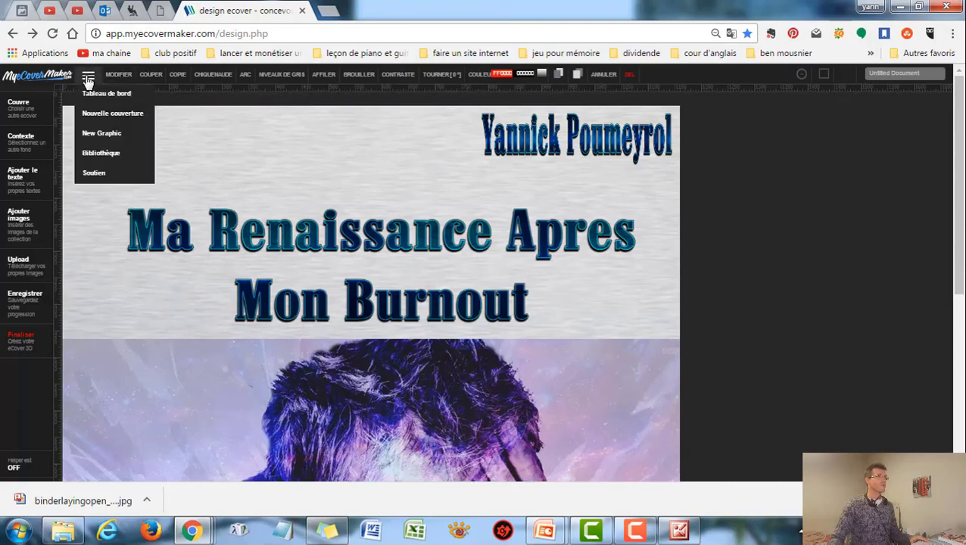
pyautogui.click(91, 115)
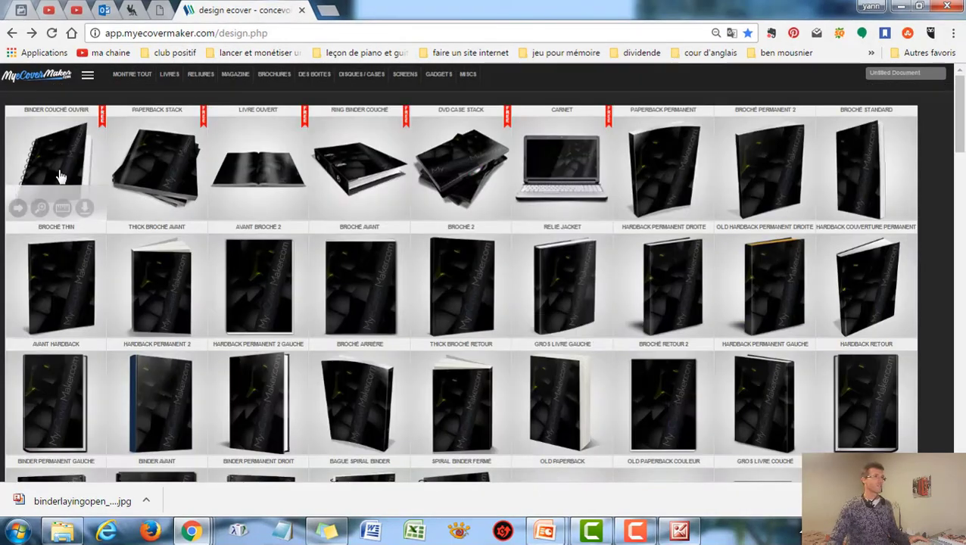
pyautogui.click(61, 178)
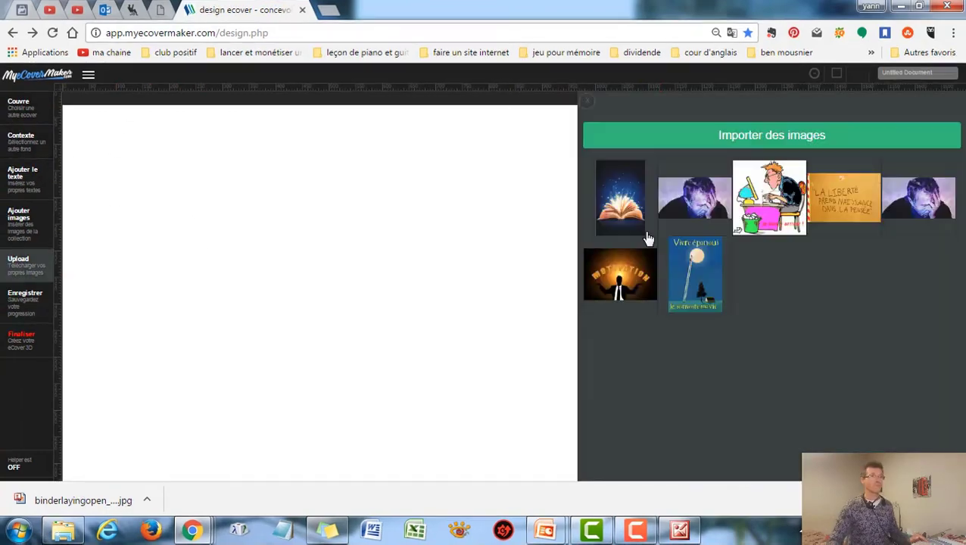
# Step: Insert the uploaded picture of the glowing open book and enlarge it to fill the entire cover
pyautogui.click(629, 201)
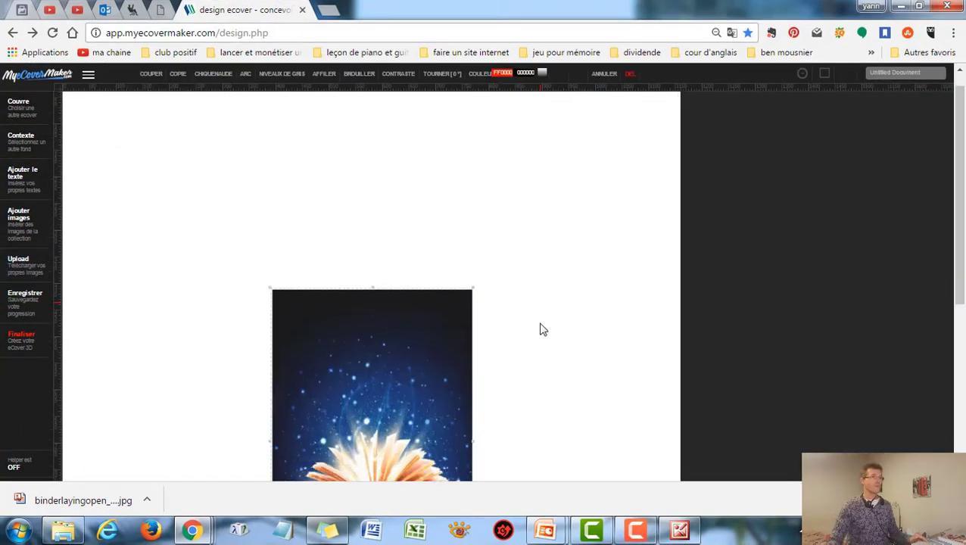
pyautogui.scroll(1, 543, 329)
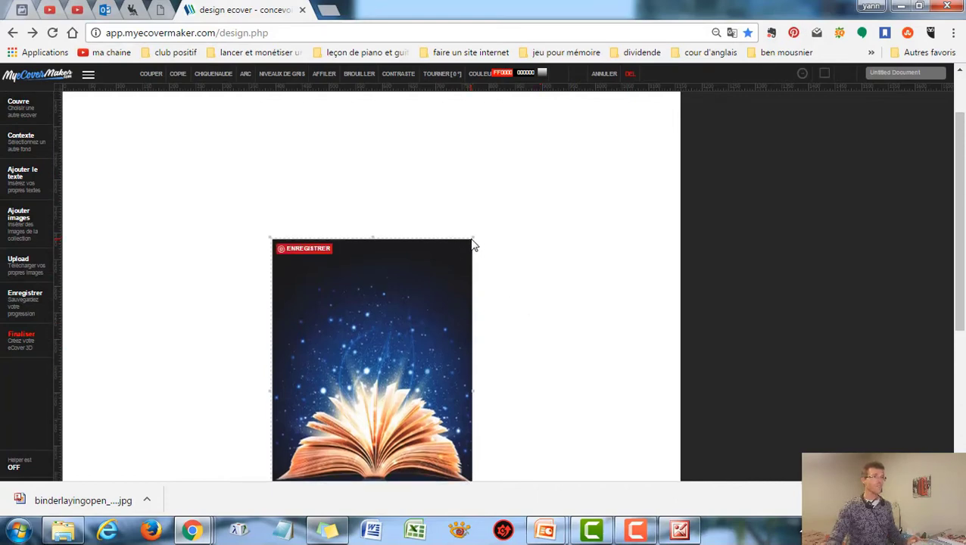
pyautogui.moveTo(474, 242); pyautogui.dragTo(685, 89)
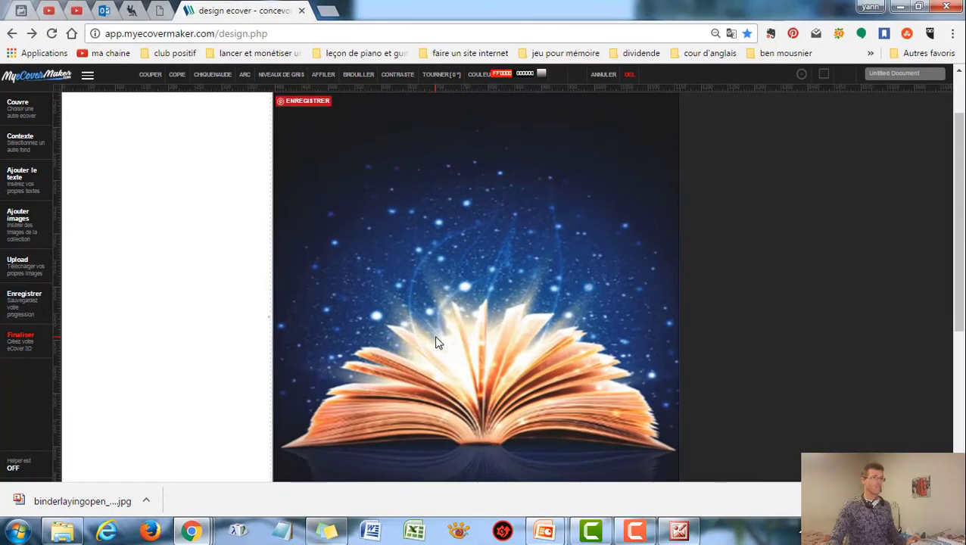
pyautogui.scroll(-2, 437, 342)
pyautogui.hotkey('ctrl', '-')
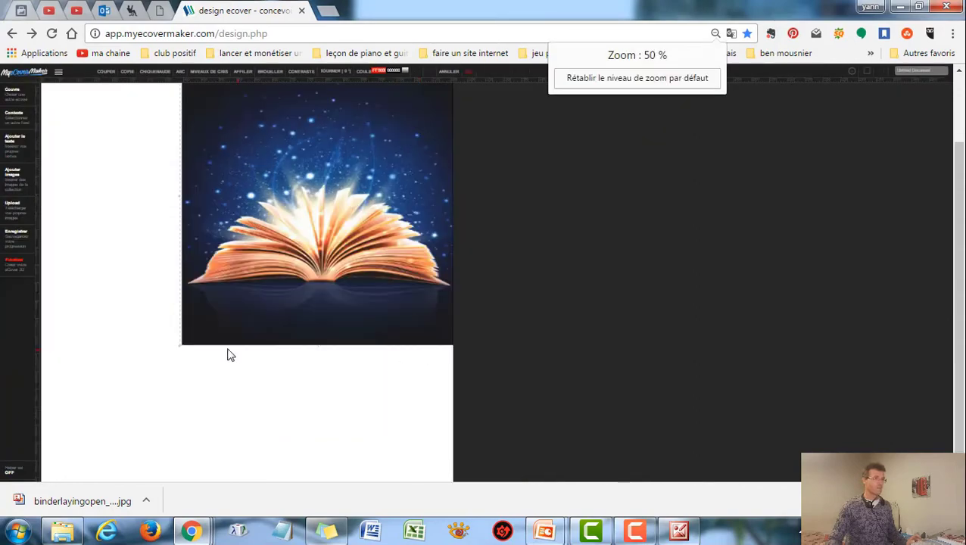
pyautogui.hotkey('ctrl', '-')
pyautogui.hotkey('ctrl', '-')
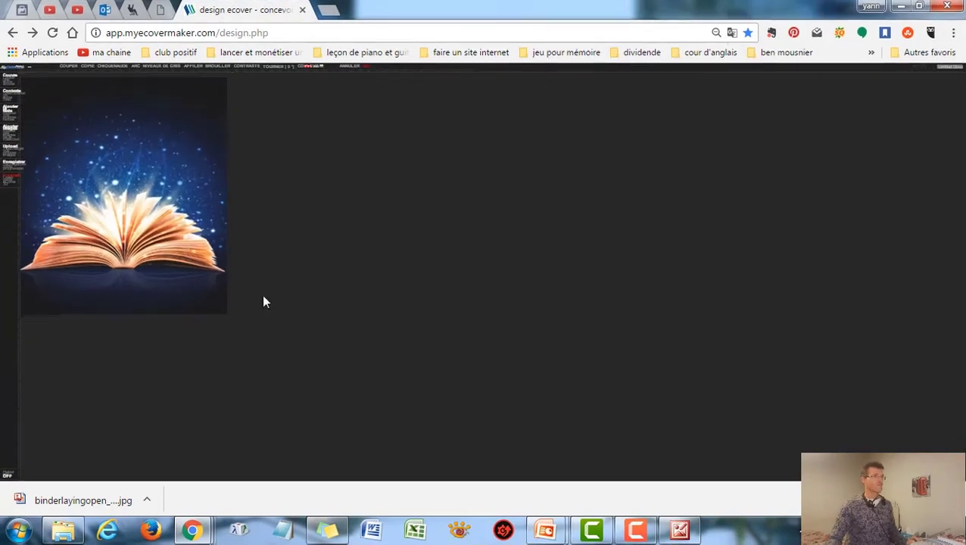
# Step: Add the two-line title "Ma Renaissance Apres Mon Burnout" in the Marlboro font with the silver text effect
pyautogui.hotkey('ctrl', '0')
pyautogui.click(785, 147)
pyautogui.write('Ma Renaissance Apres')
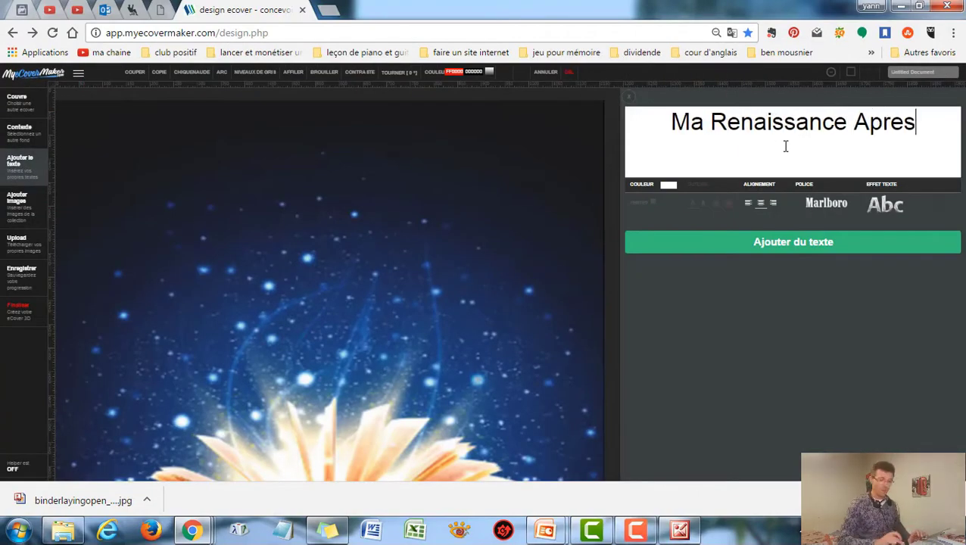
pyautogui.click(803, 244)
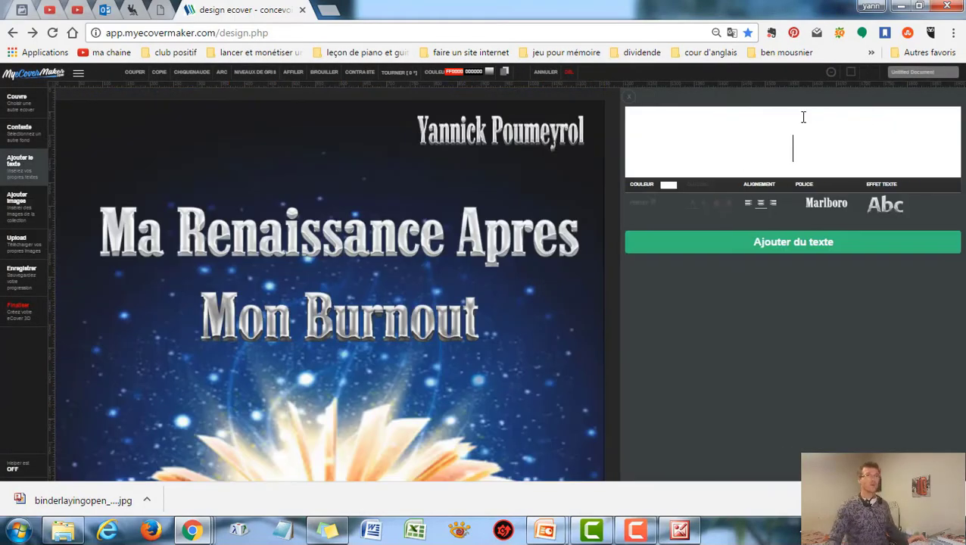
# Step: Add "Une Enfance Rural" below the book and "commentvivreepanoui.com" along the bottom edge, both in the silver text effect
pyautogui.write('Une Enfance Rural')
pyautogui.click(671, 242)
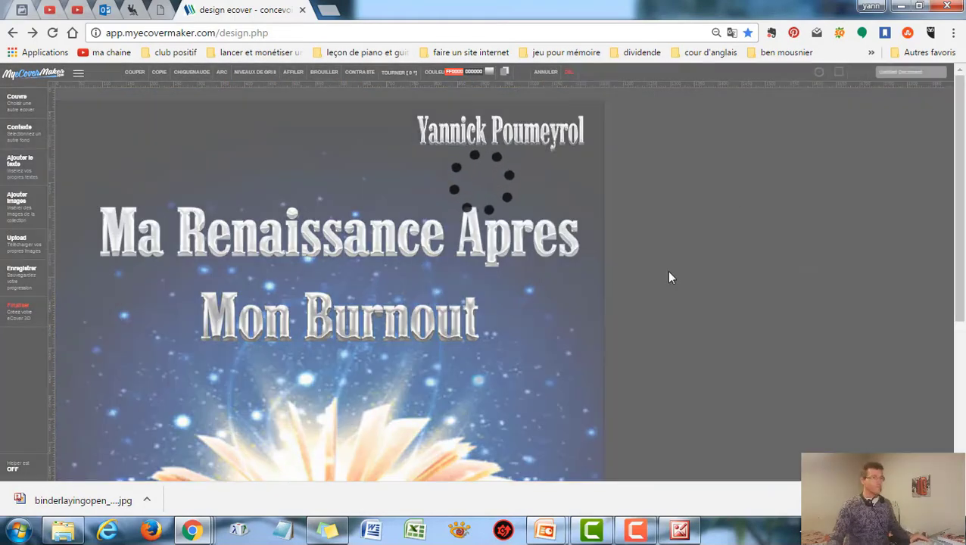
pyautogui.hotkey('ctrl', '-')
pyautogui.hotkey('ctrl', '-')
pyautogui.hotkey('ctrl', '-')
pyautogui.hotkey('ctrl', '-')
pyautogui.hotkey('ctrl', '-')
pyautogui.hotkey('ctrl', '-')
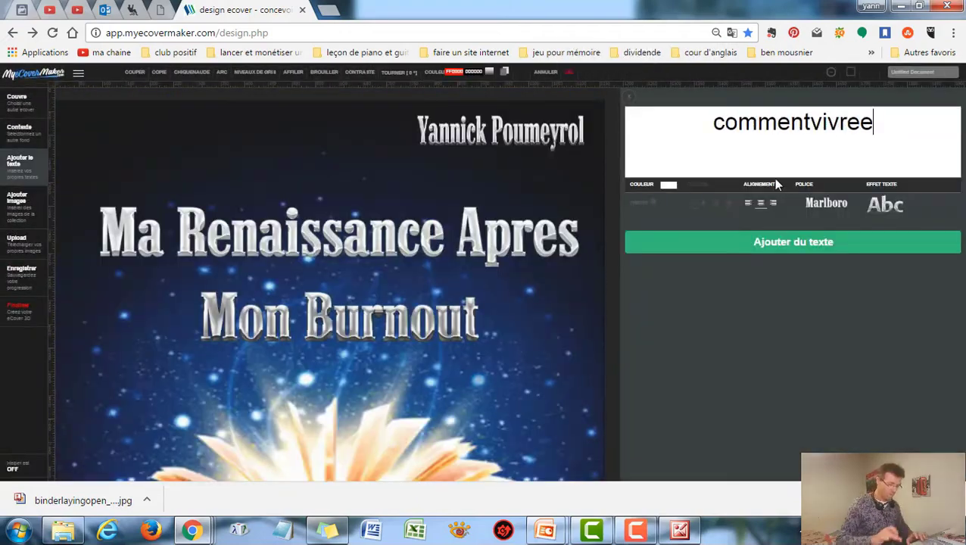
pyautogui.click(789, 241)
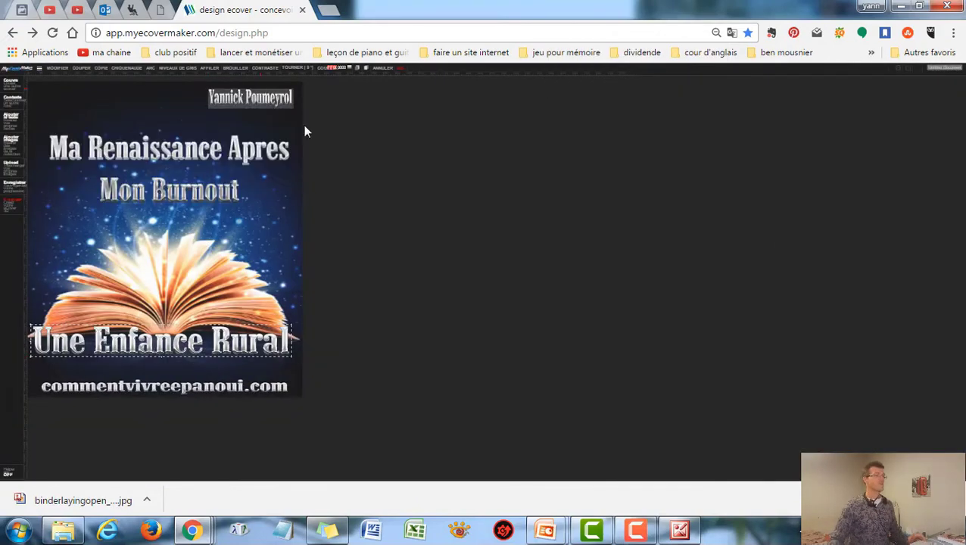
# Step: Finalise the open-book cover in 3D and download it at 550 x 634
pyautogui.click(10, 200)
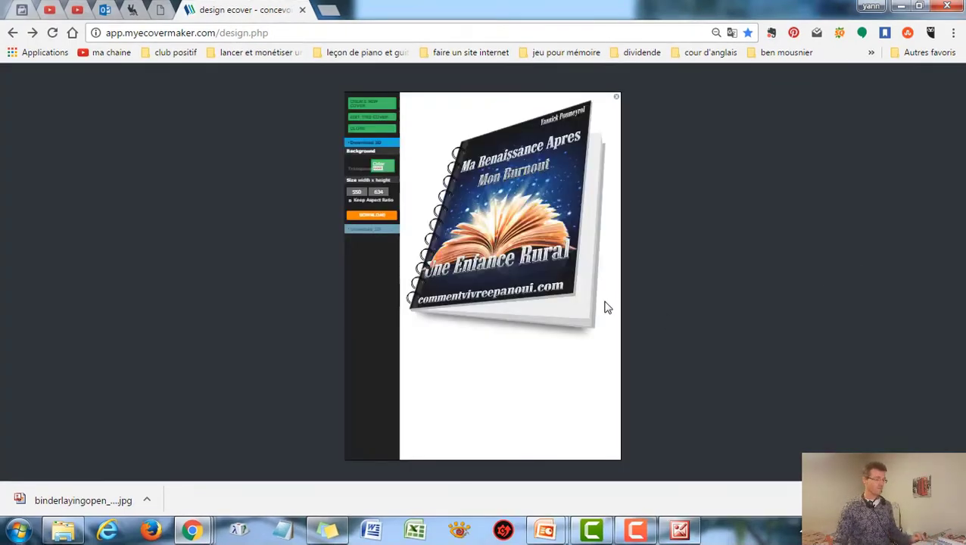
pyautogui.scroll(2, 606, 307)
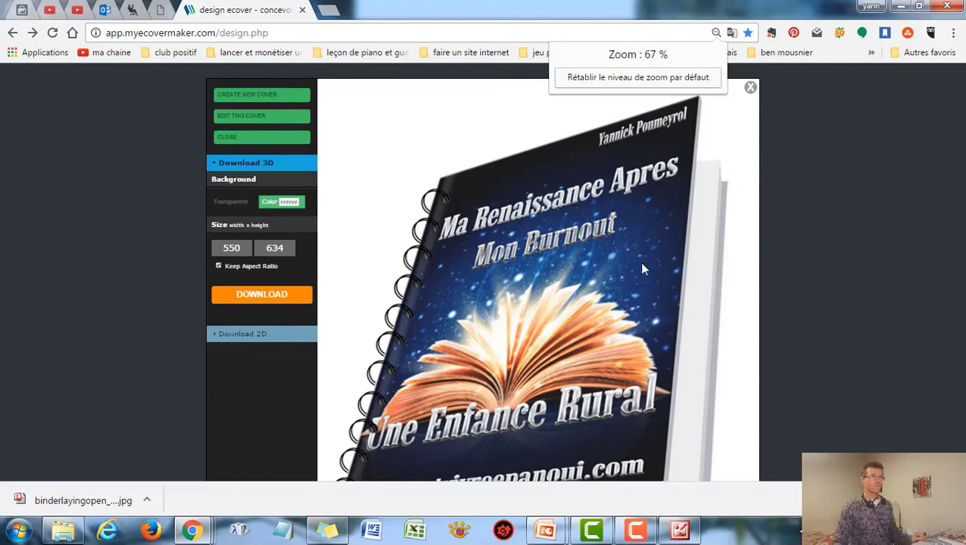
pyautogui.scroll(-3, 642, 268)
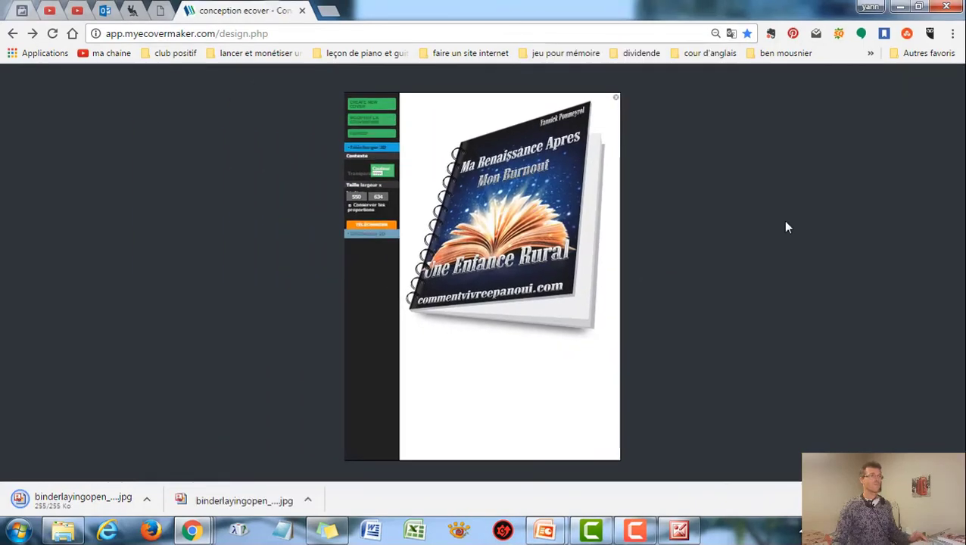
# Step: View the downloaded open-book cover in Picture Manager and bring up the first cover's image for comparison
pyautogui.rightClick(83, 515)
pyautogui.click(115, 474)
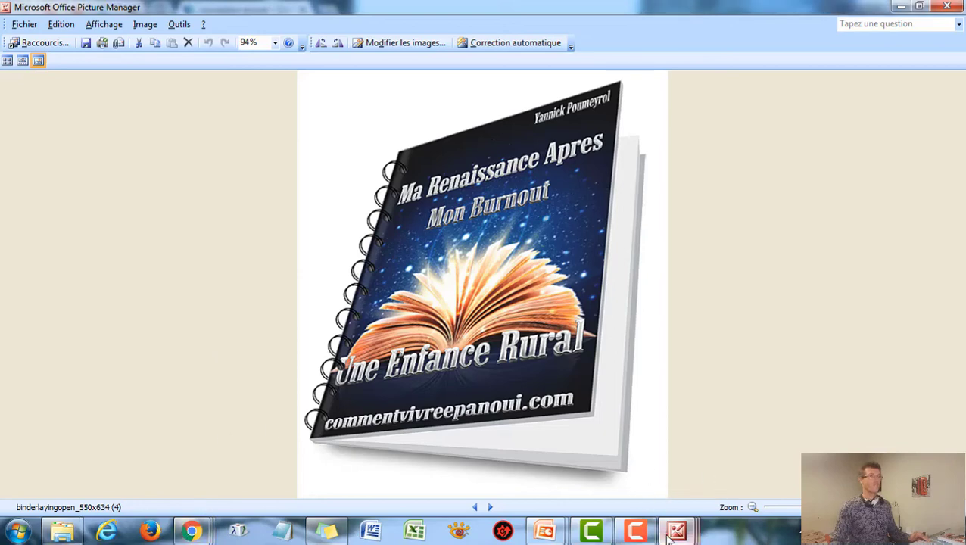
pyautogui.moveTo(677, 531)
pyautogui.click(833, 458)
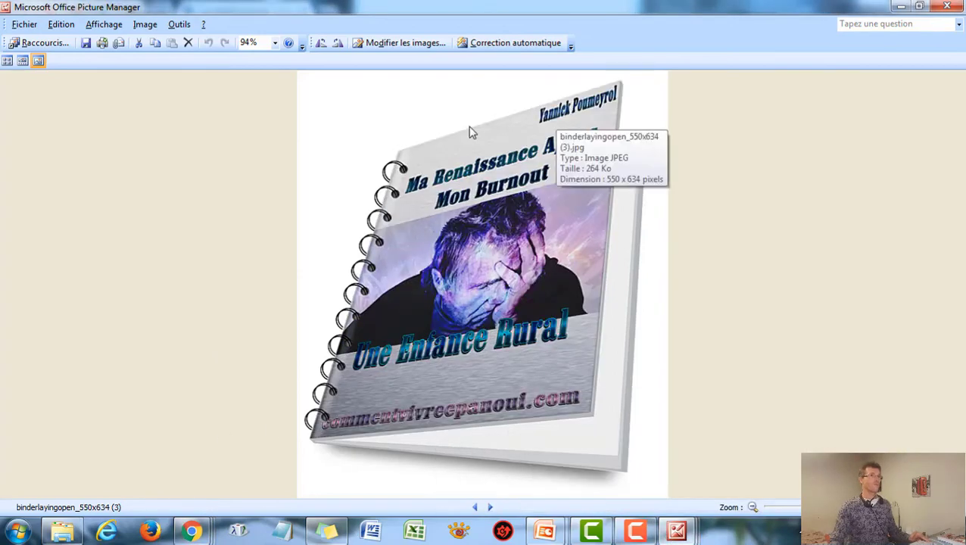